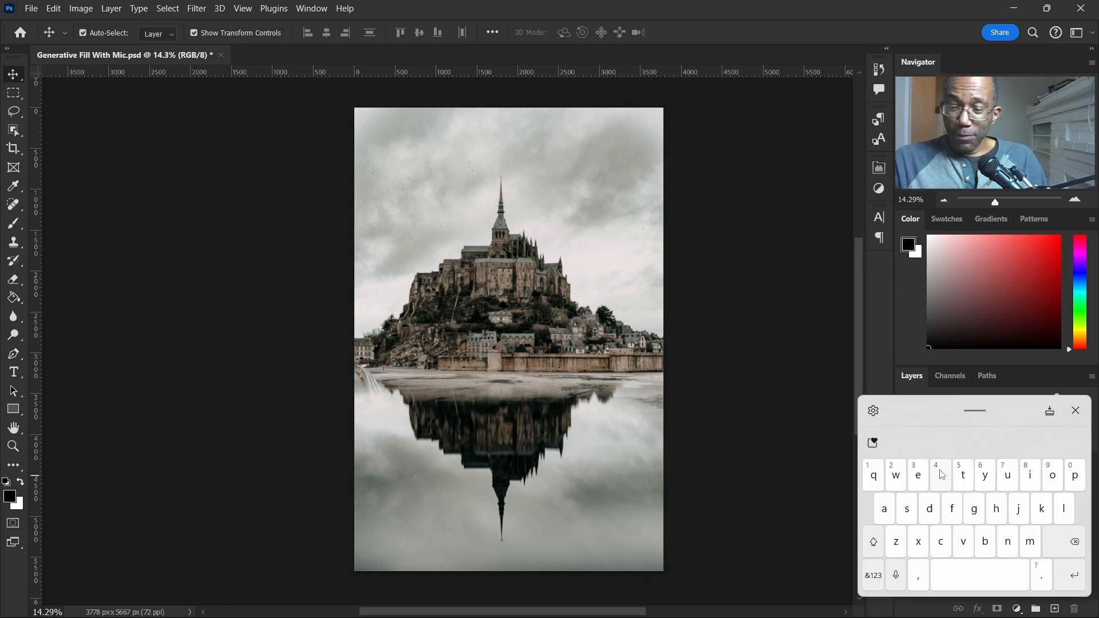
Switch the touch keyboard to voice input and select the lower part of the castle photo, from the shoreline down, with a rectangular marquee.
click(896, 577)
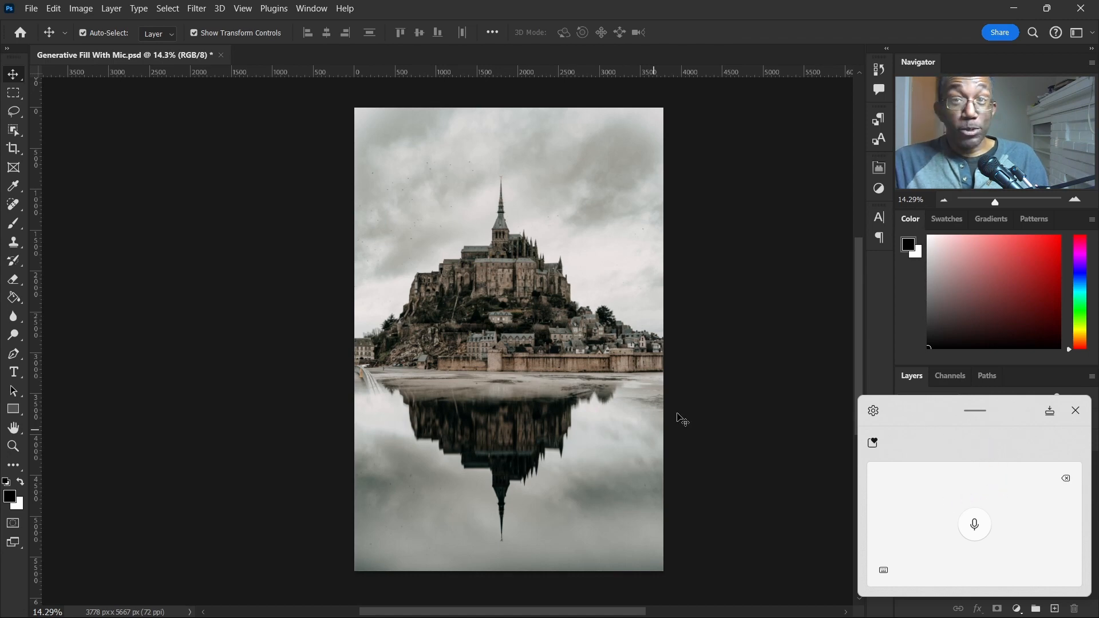
click(458, 413)
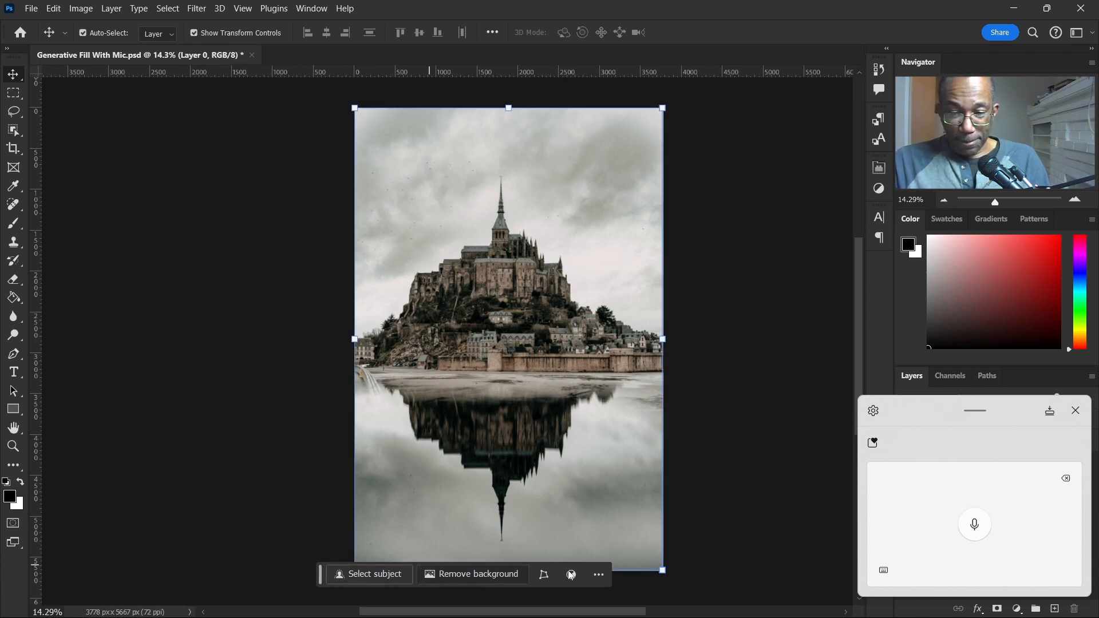
key(m)
scroll(413, 333, down, 1)
scroll(412, 332, down, 1)
drag(342, 294, 673, 529)
Run Generative Fill on the selected area with the dictated prompt "Sunny Day at a beach in California".
click(399, 511)
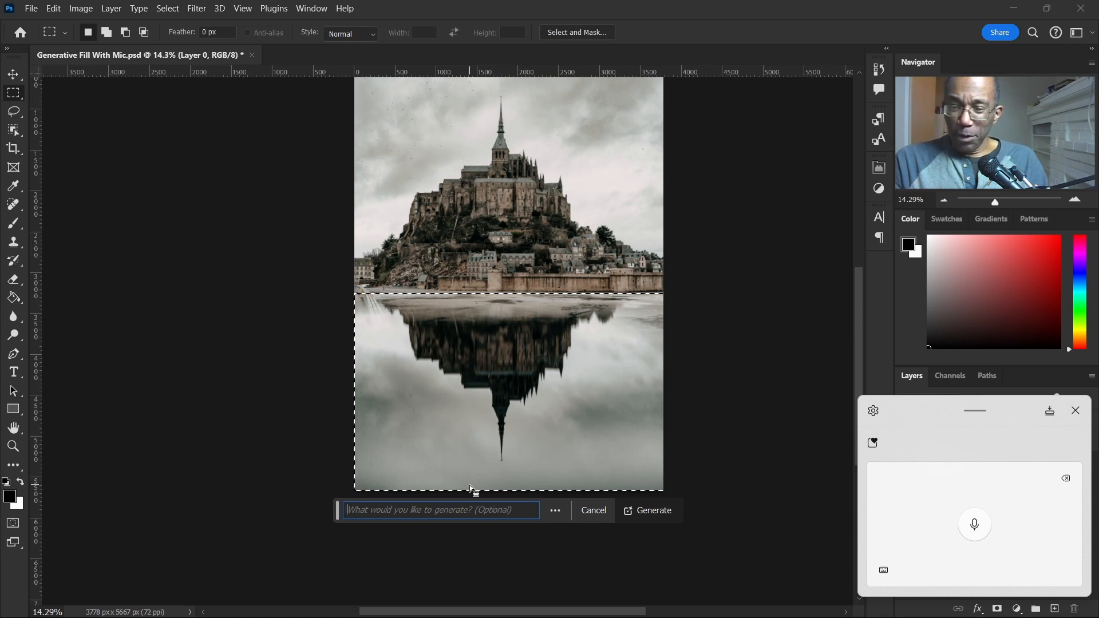
click(977, 529)
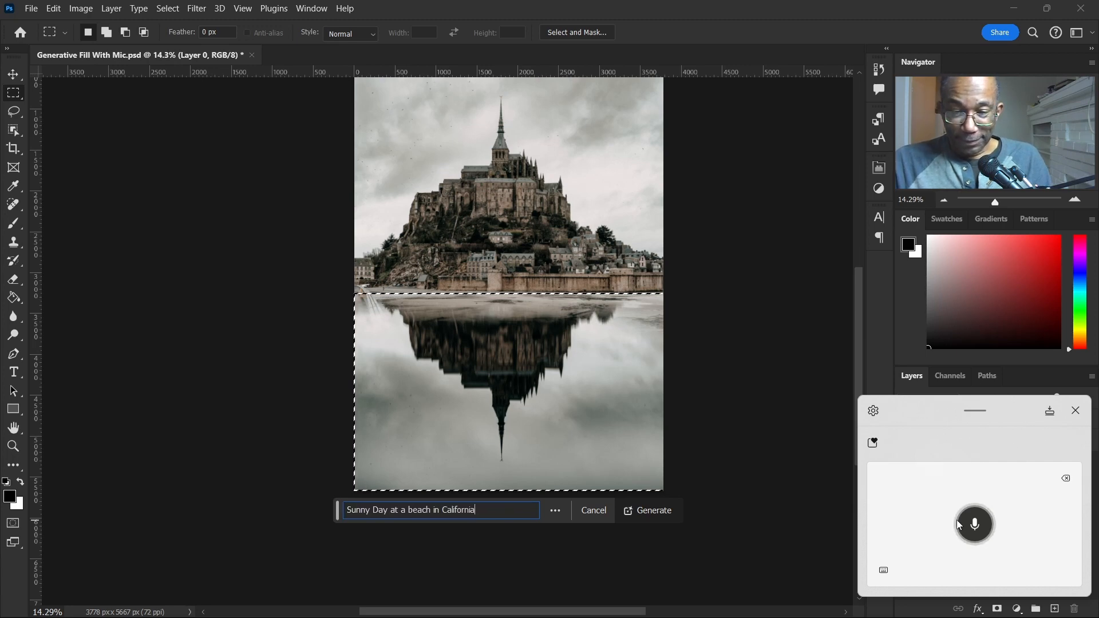
click(651, 512)
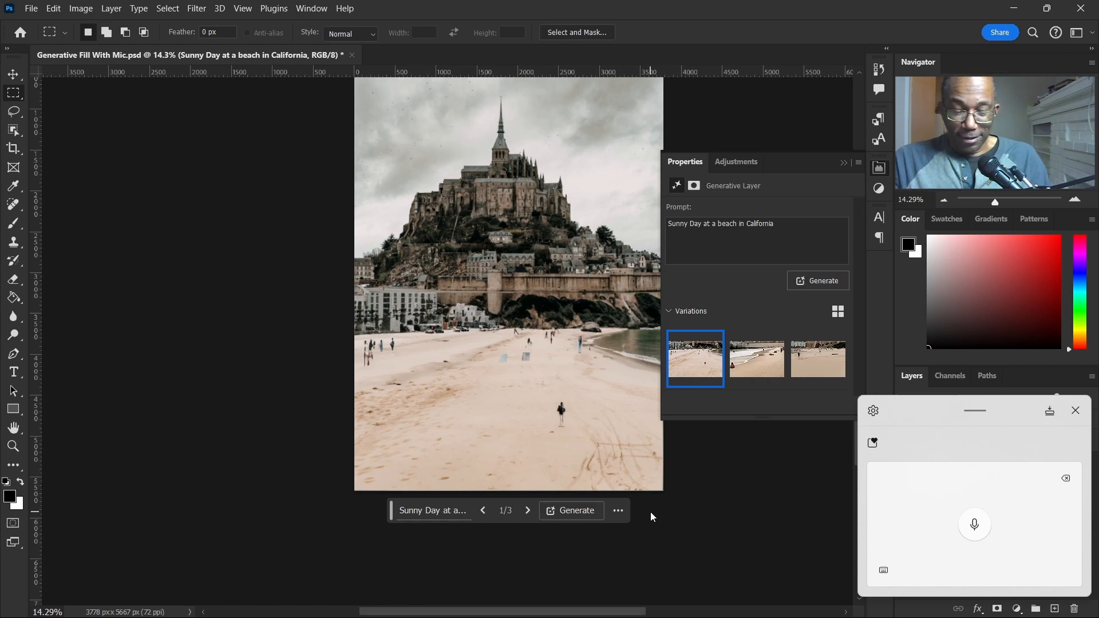
Examine the first generated beach variation up close, including the people, the buildings and the blend with the castle wall.
scroll(500, 354, up, 3)
scroll(410, 274, up, 4)
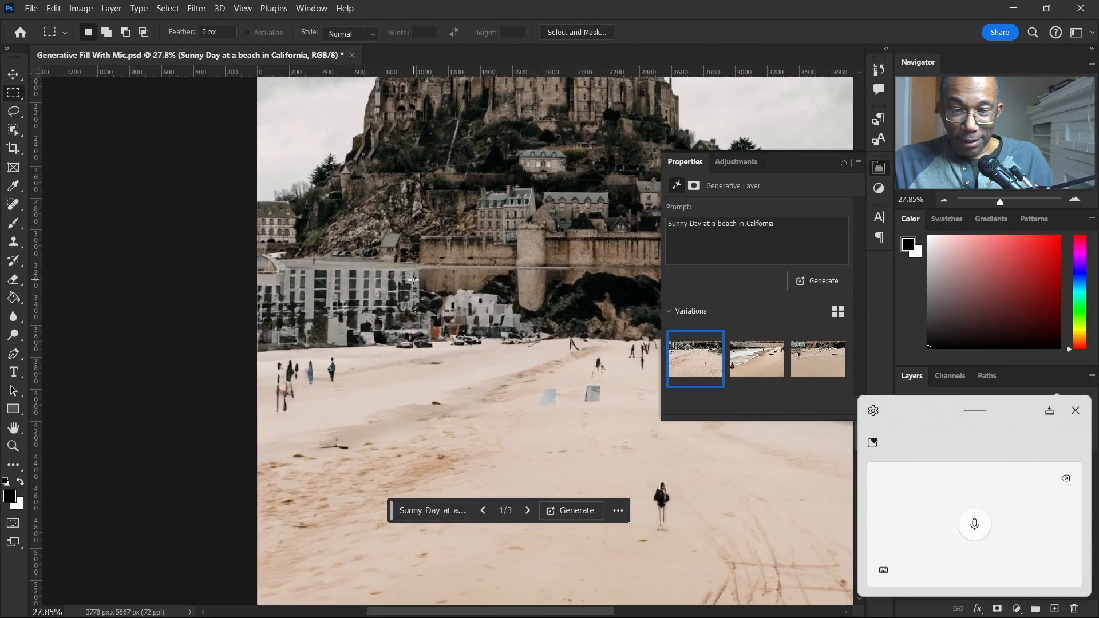
scroll(374, 322, down, 3)
scroll(389, 343, down, 3)
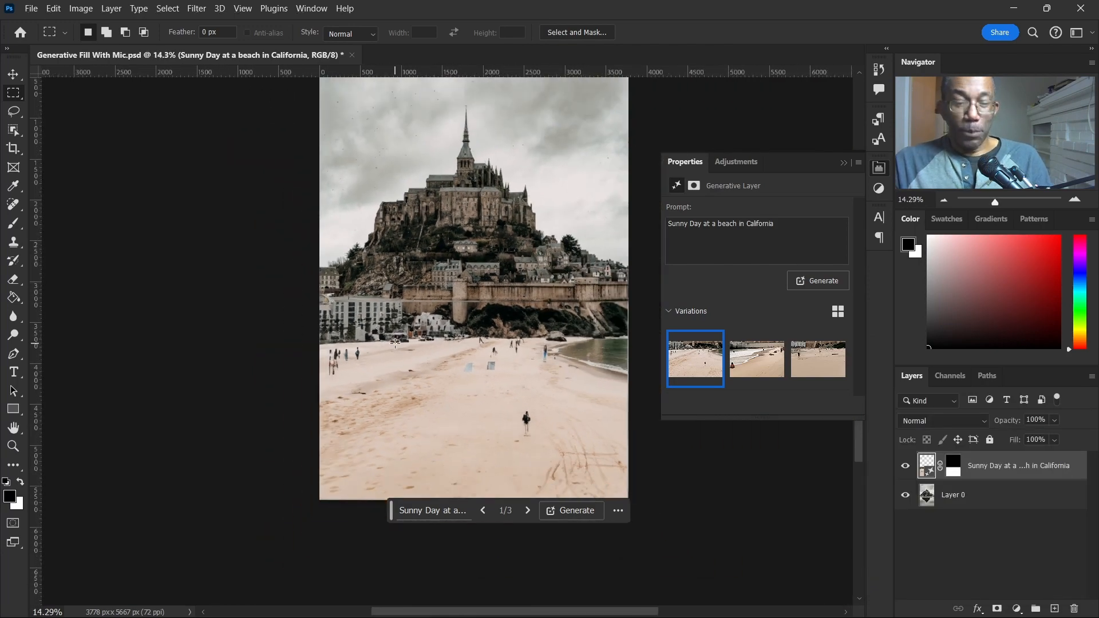
scroll(504, 320, up, 3)
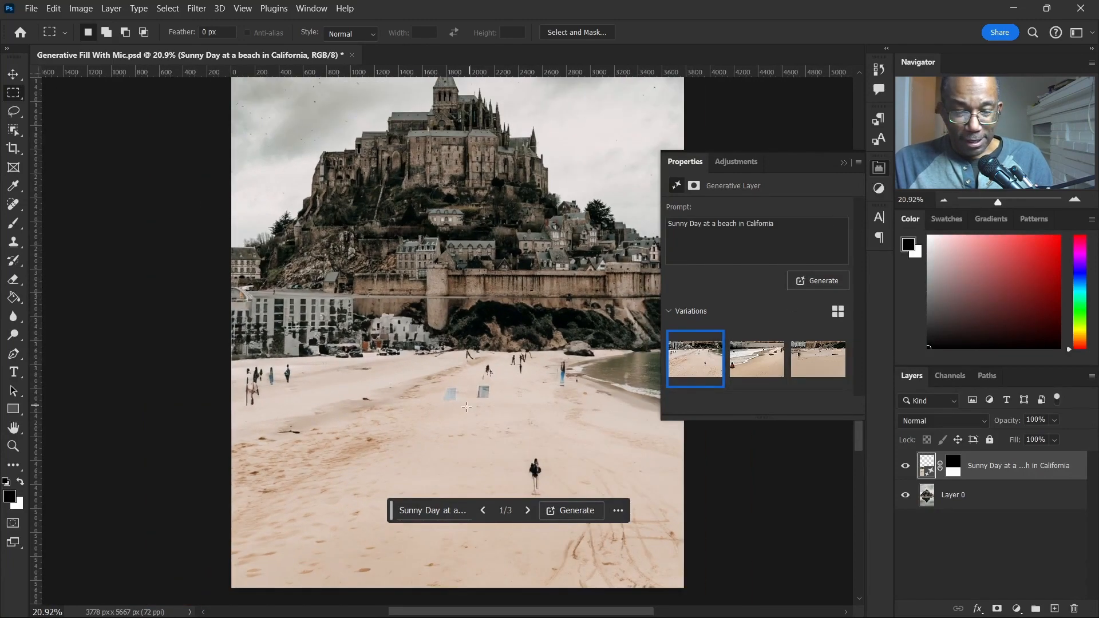
scroll(469, 407, right, 2)
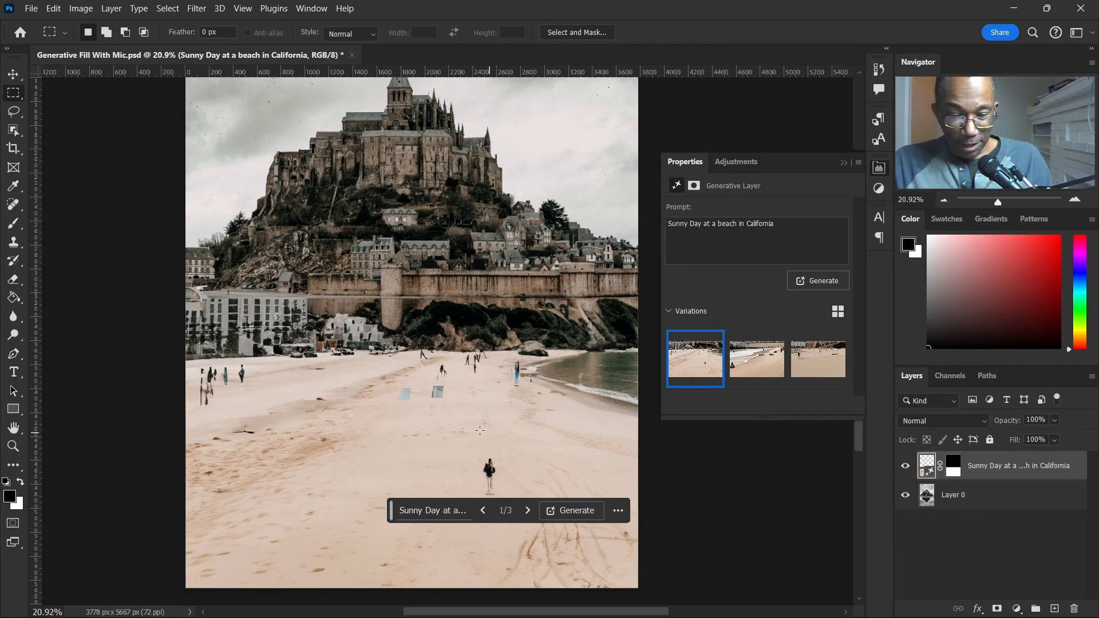
scroll(480, 430, up, 4)
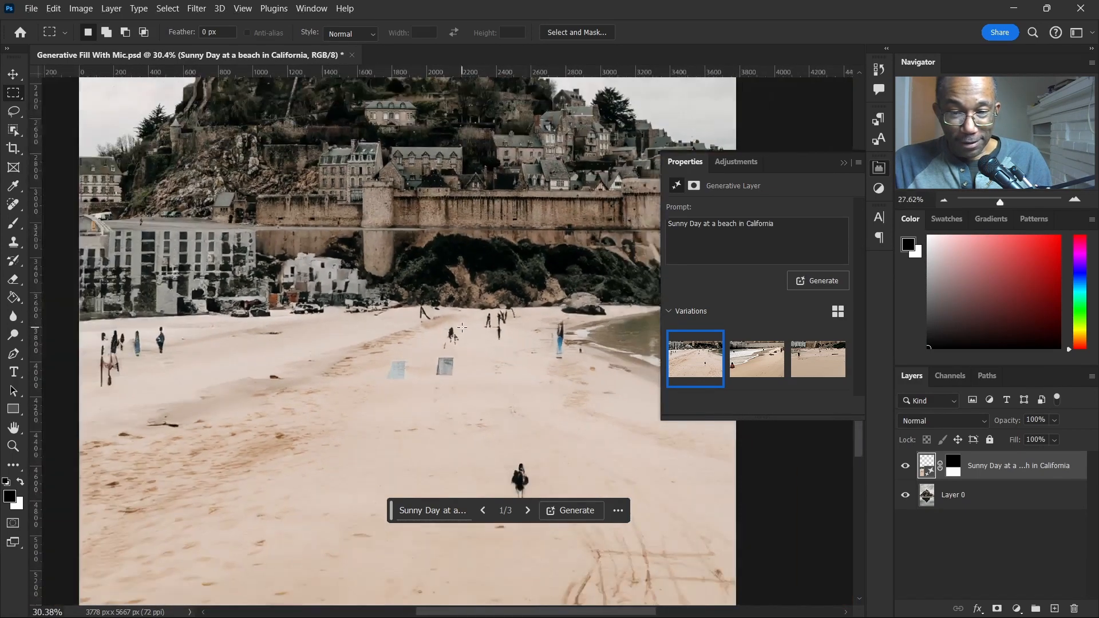
scroll(461, 328, down, 1)
scroll(157, 356, up, 4)
scroll(157, 356, down, 4)
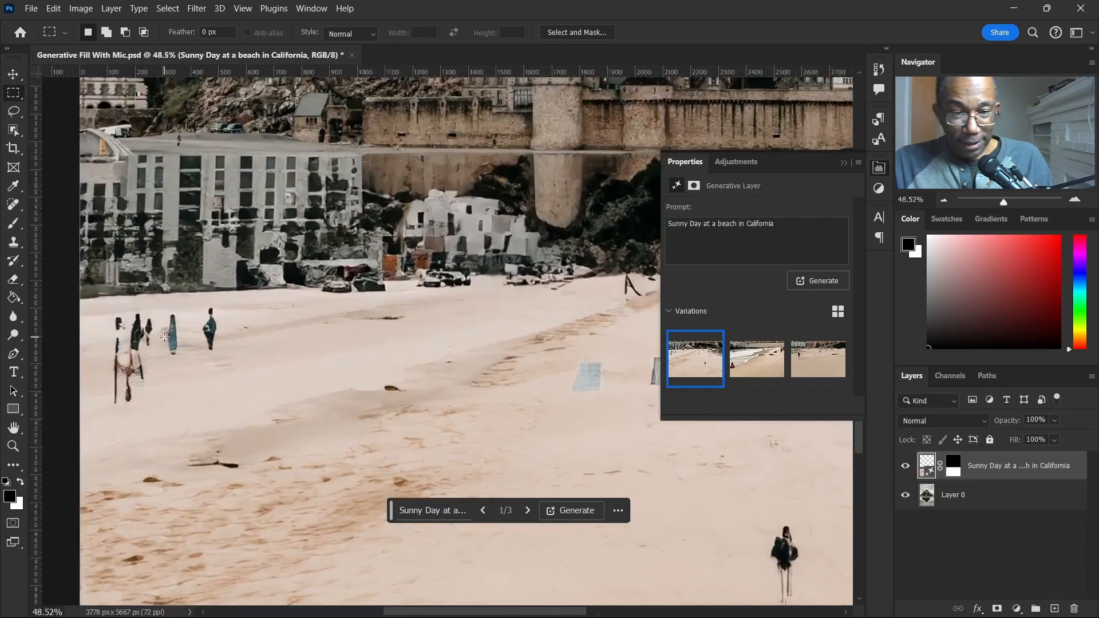
scroll(331, 305, down, 2)
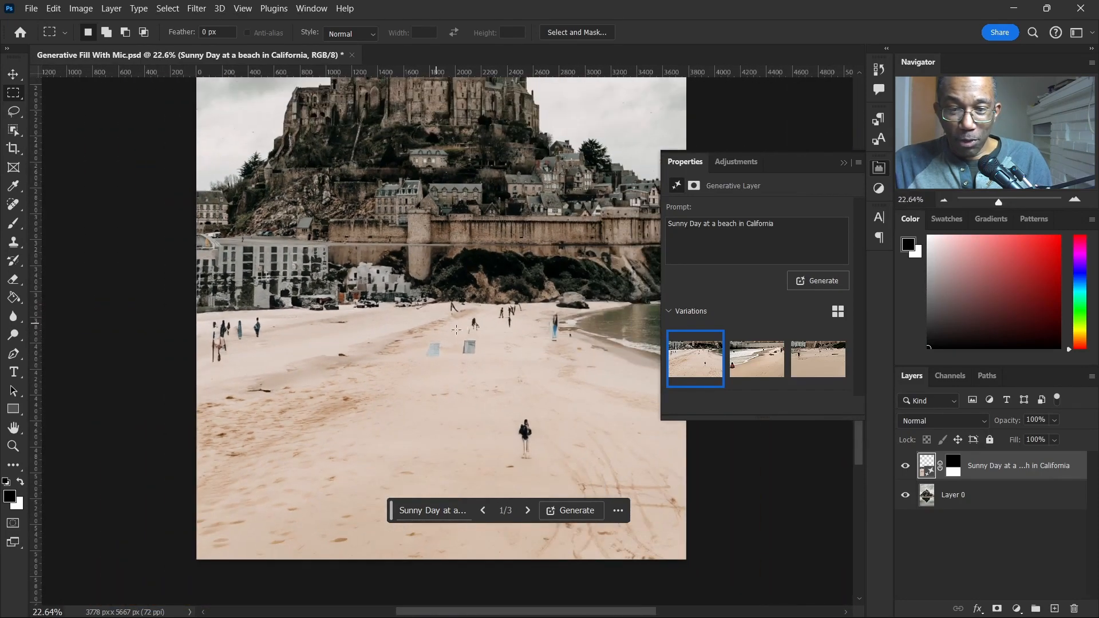
drag(555, 336, 521, 325)
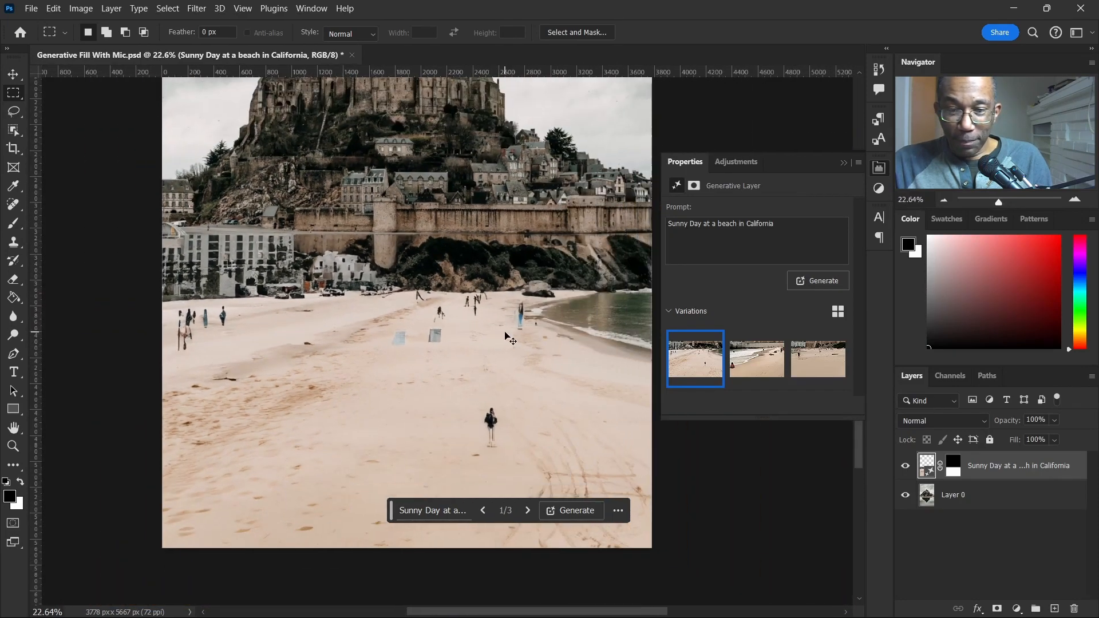
Compare the second and third beach variations with the first, and return to the first one.
click(756, 359)
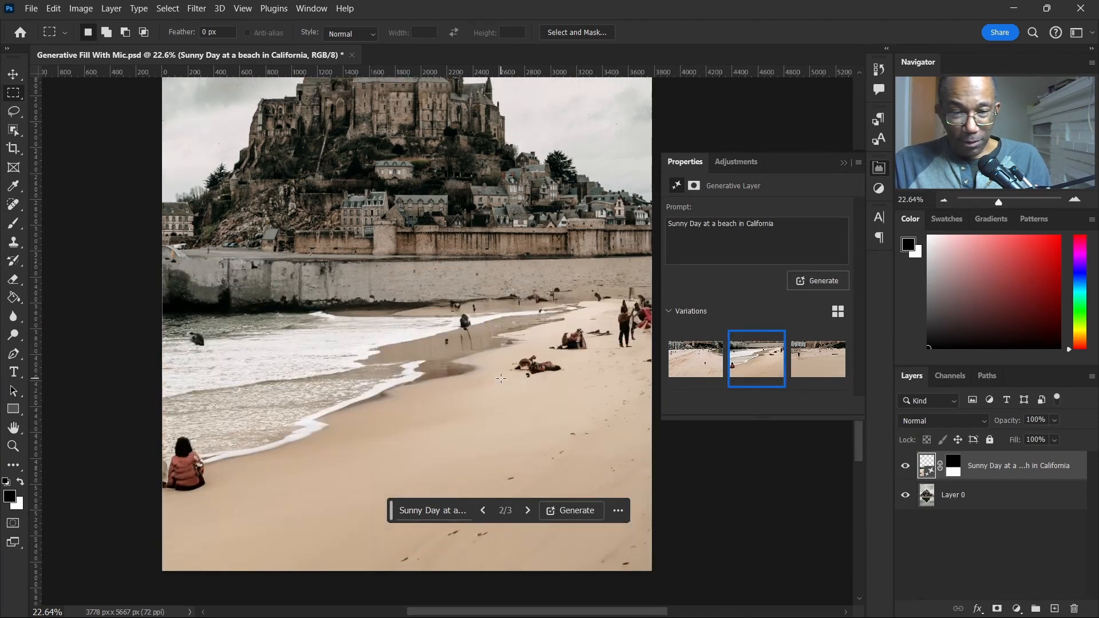
scroll(438, 391, down, 1)
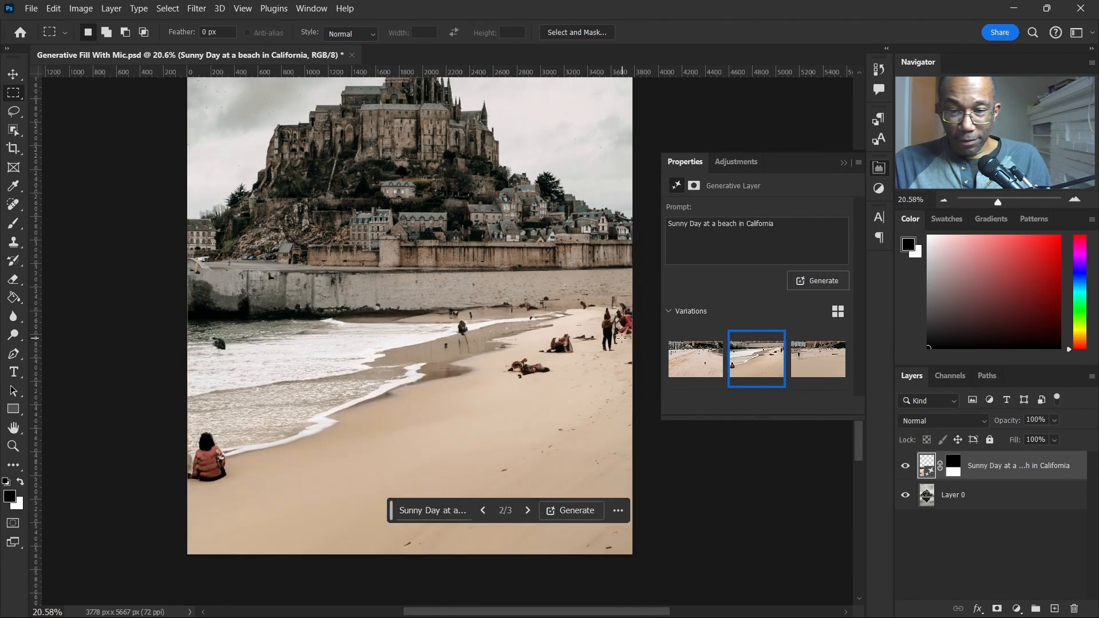
click(817, 359)
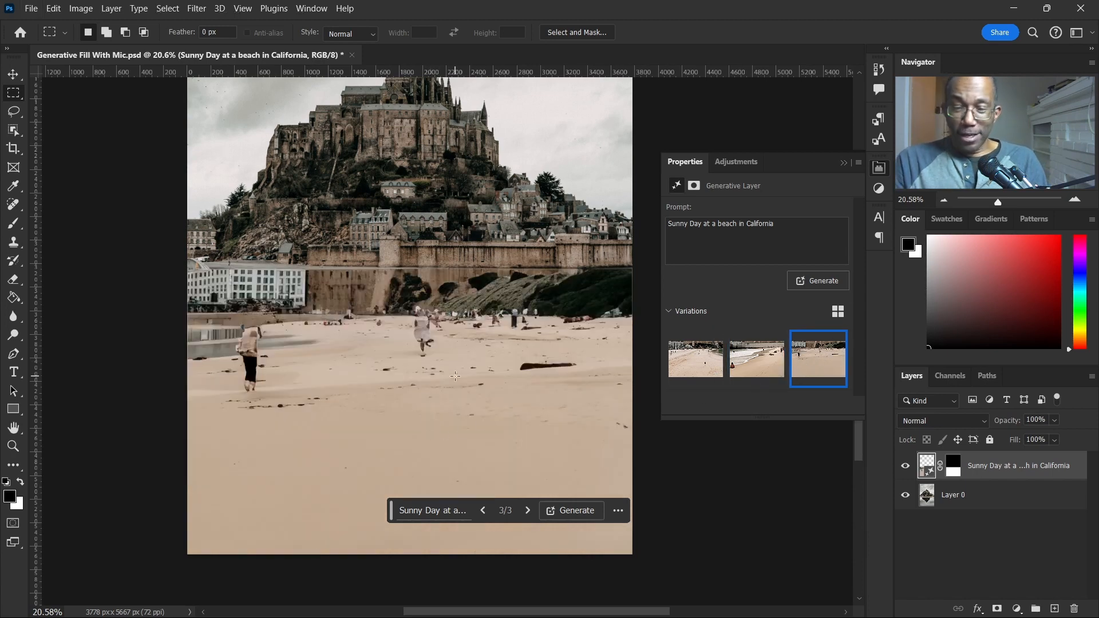
click(759, 362)
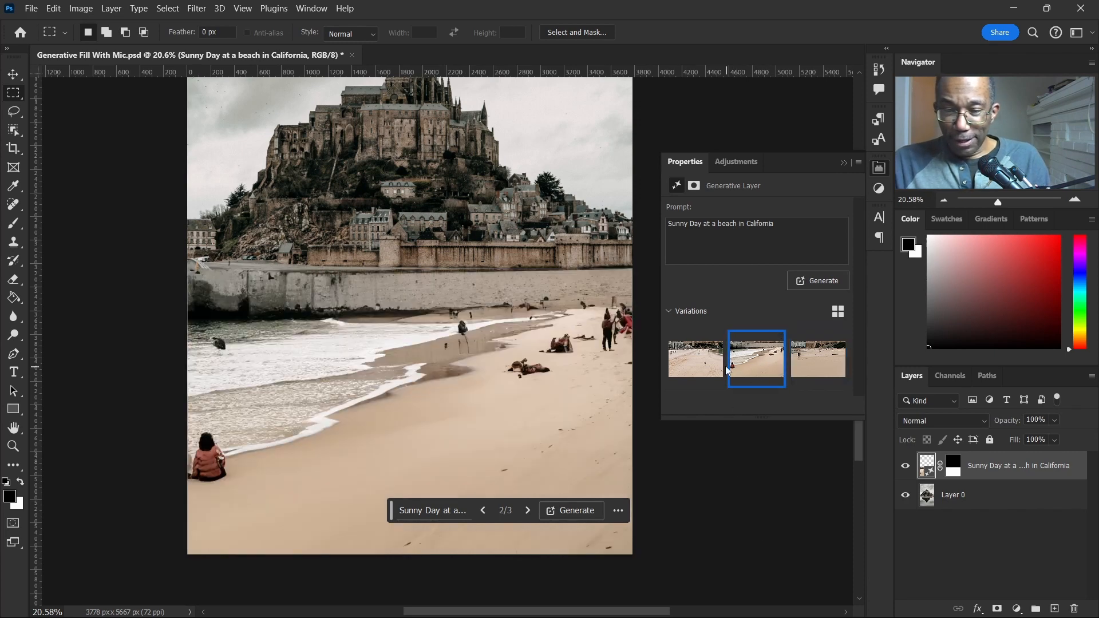
click(695, 359)
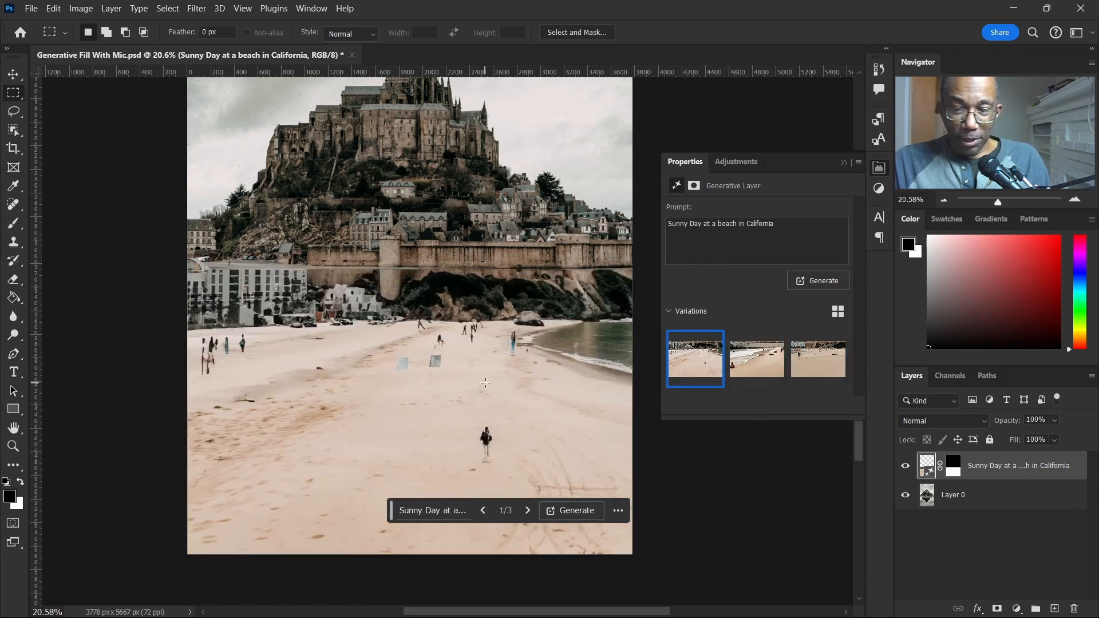
Generate another set of beach variations from the same prompt.
scroll(465, 392, up, 1)
scroll(439, 320, up, 1)
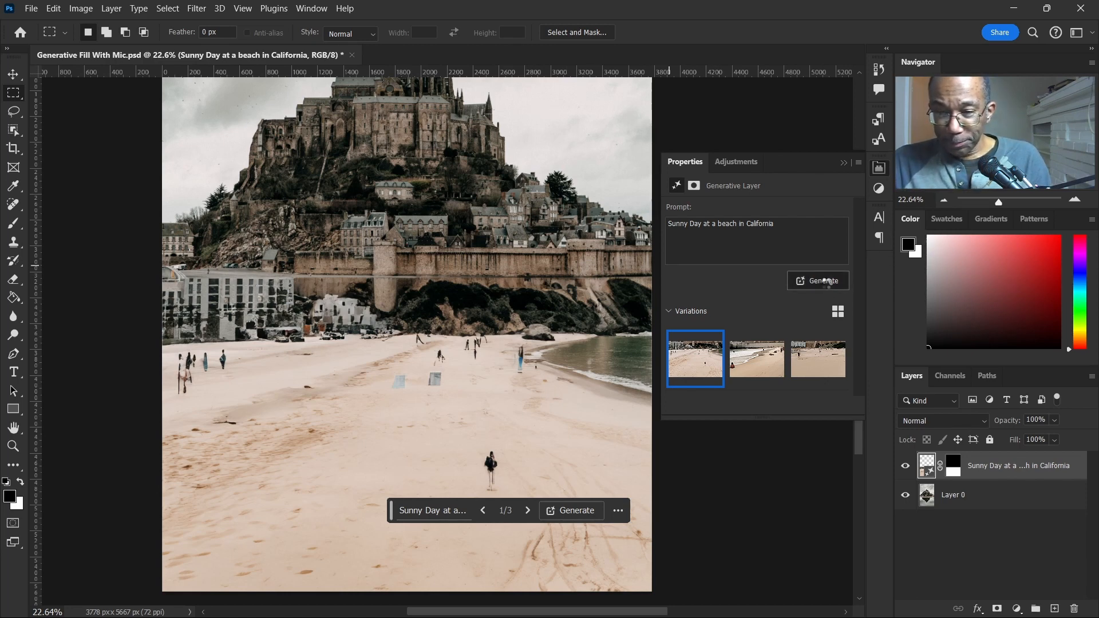
click(826, 285)
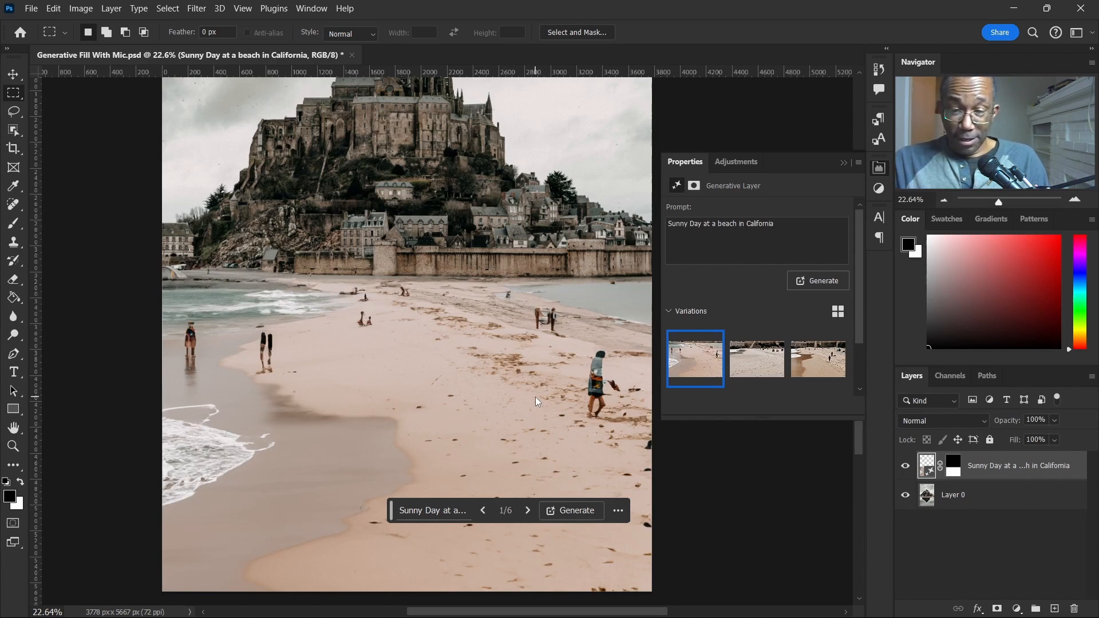
scroll(513, 463, up, 2)
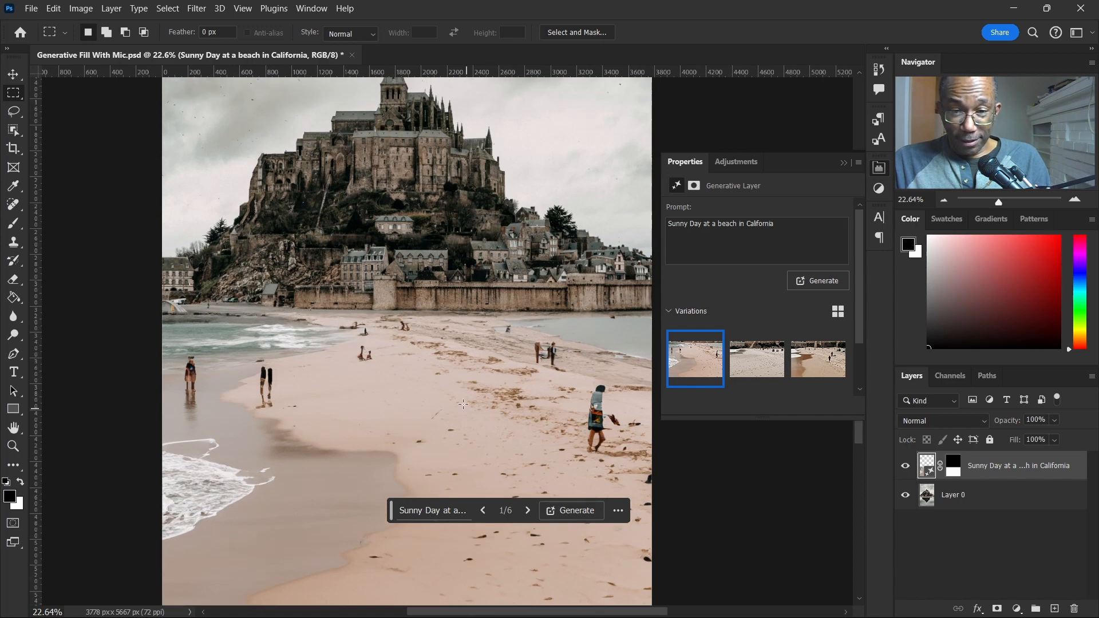
scroll(465, 407, right, 1)
Preview the second and third variations of the new set, and examine the third one's people, sand and shoreline in detail.
click(751, 361)
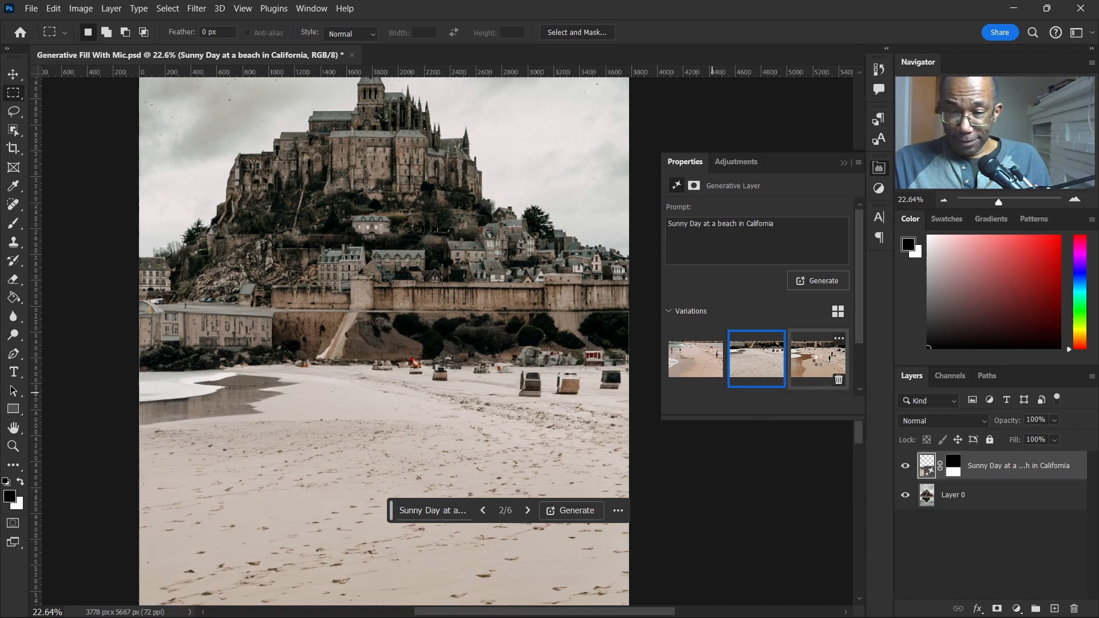
click(819, 360)
scroll(469, 332, right, 2)
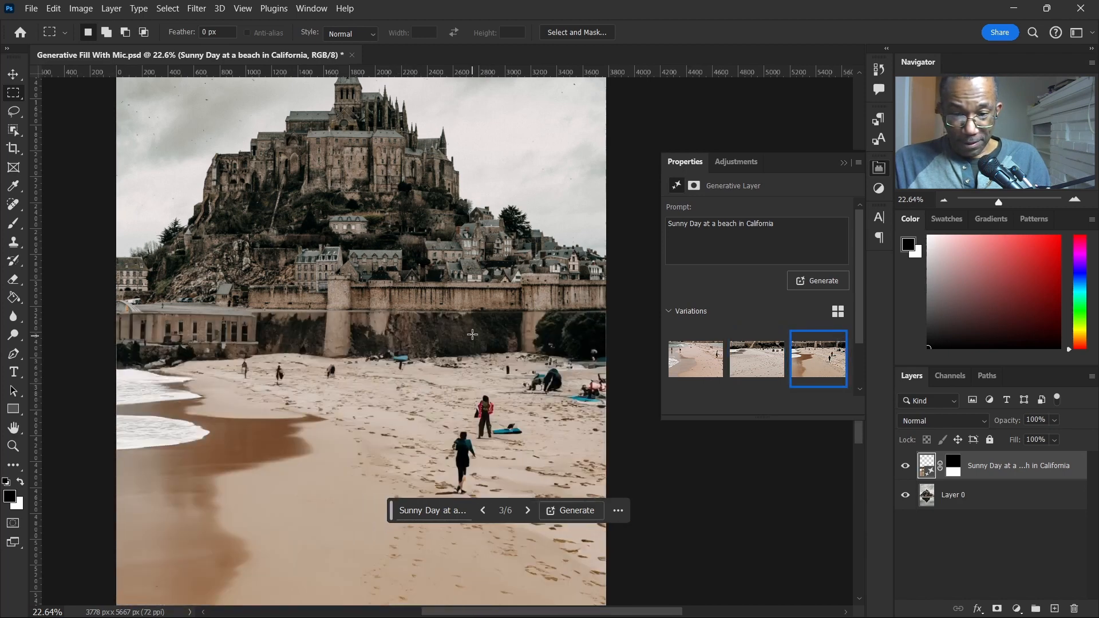
scroll(471, 329, down, 3)
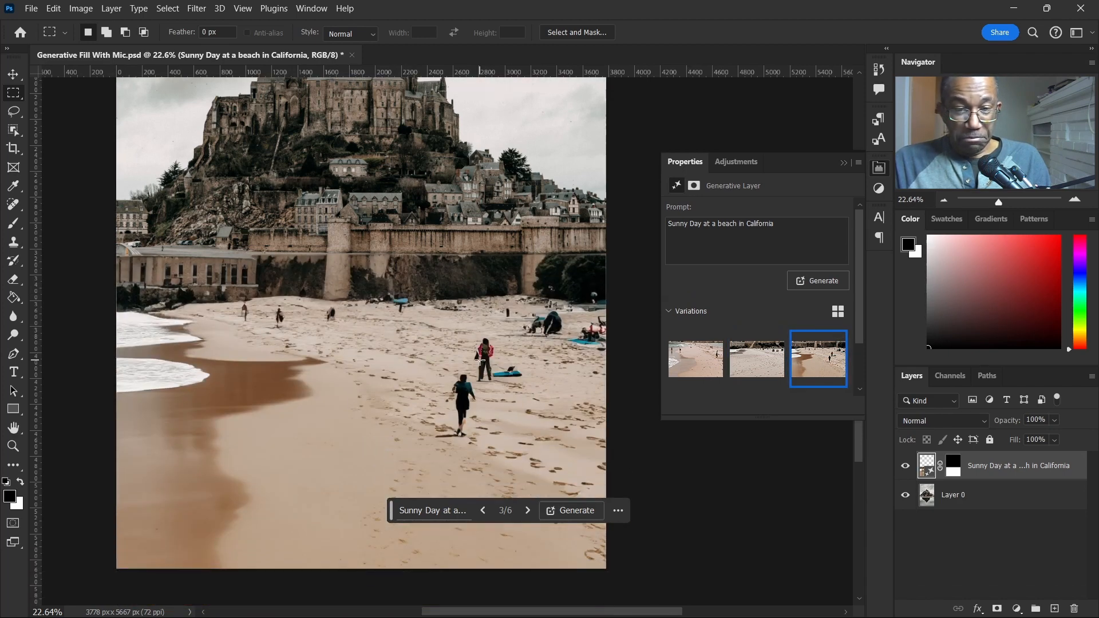
scroll(384, 367, down, 2)
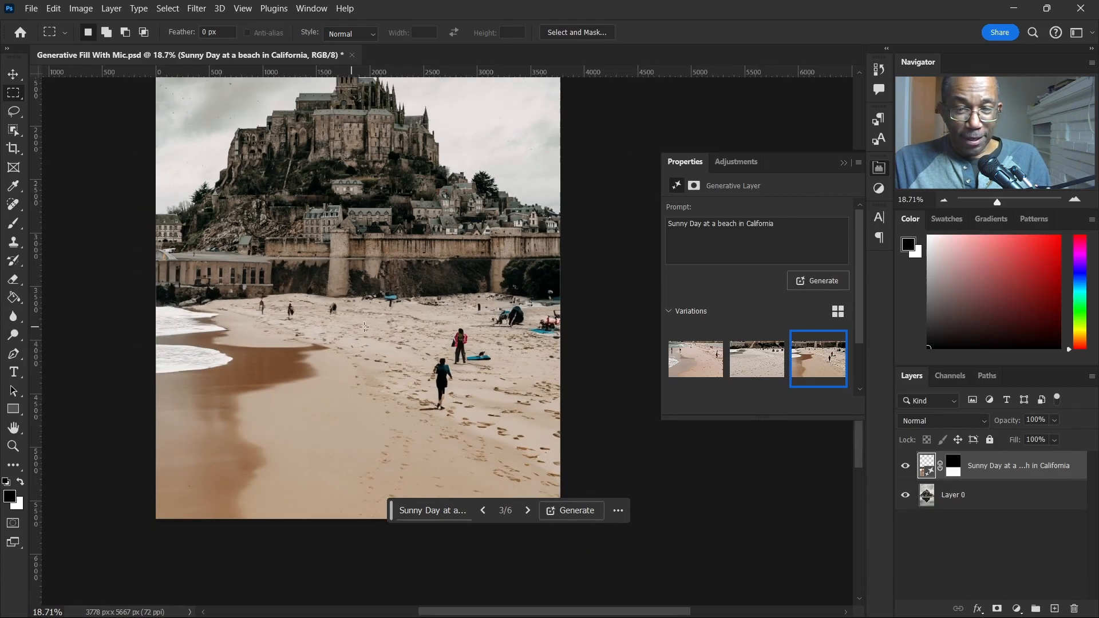
scroll(565, 396, up, 5)
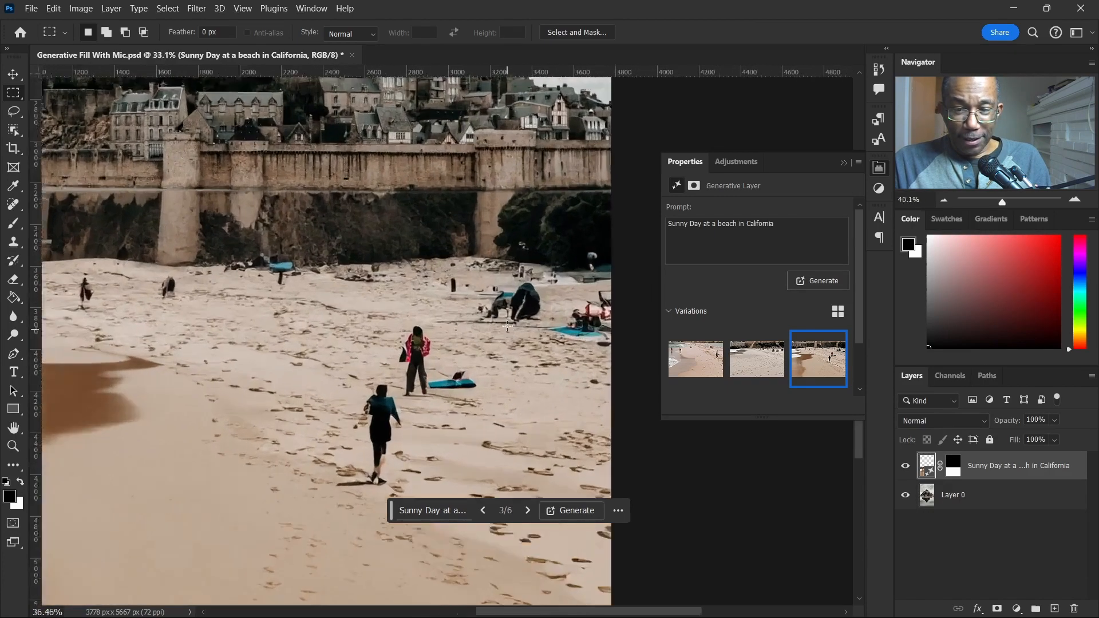
scroll(372, 403, down, 5)
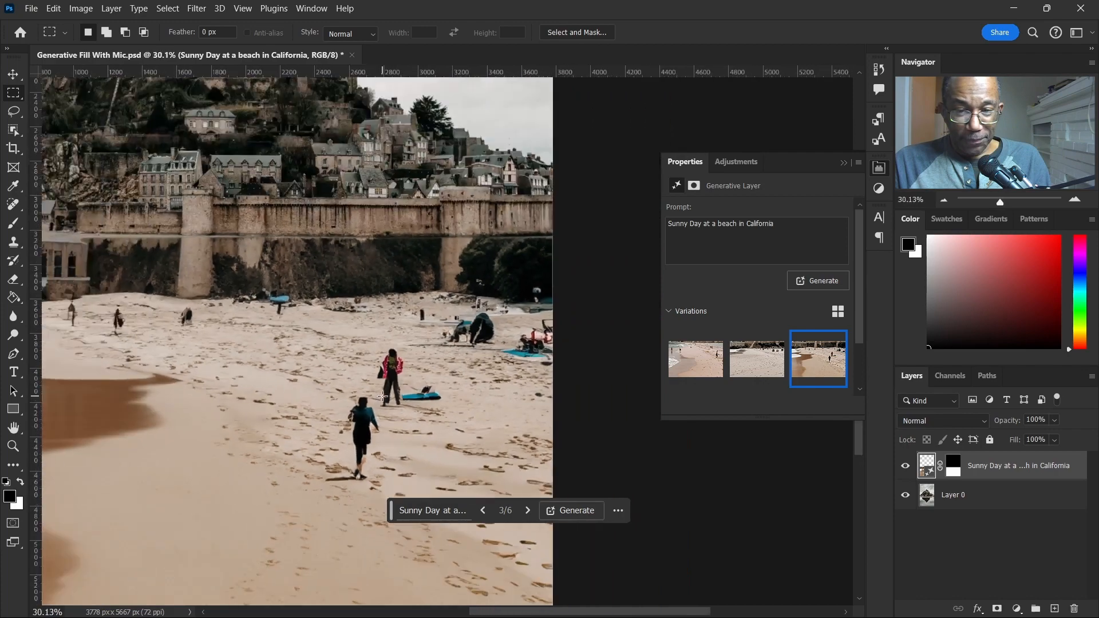
scroll(338, 405, left, 3)
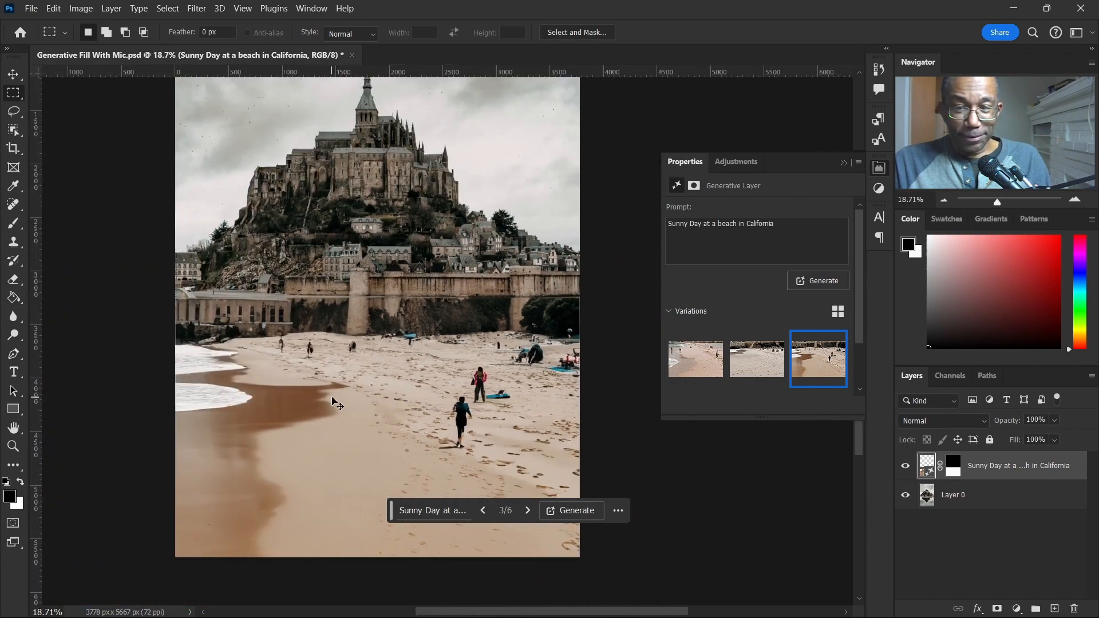
scroll(375, 368, up, 2)
scroll(374, 368, down, 1)
scroll(373, 322, down, 2)
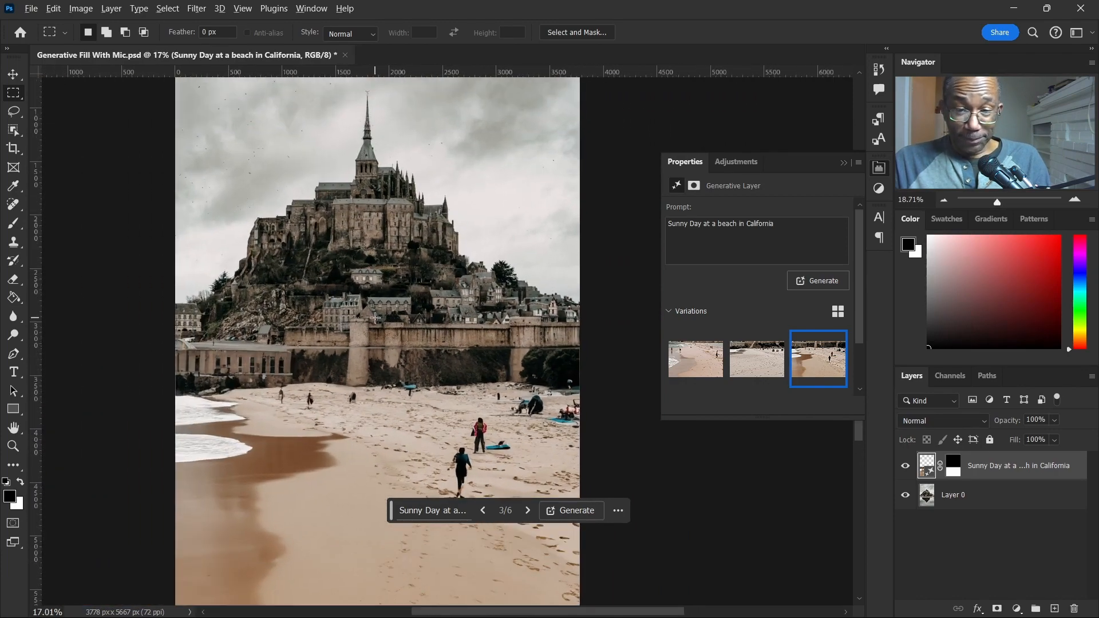
scroll(430, 359, left, 2)
scroll(464, 360, up, 2)
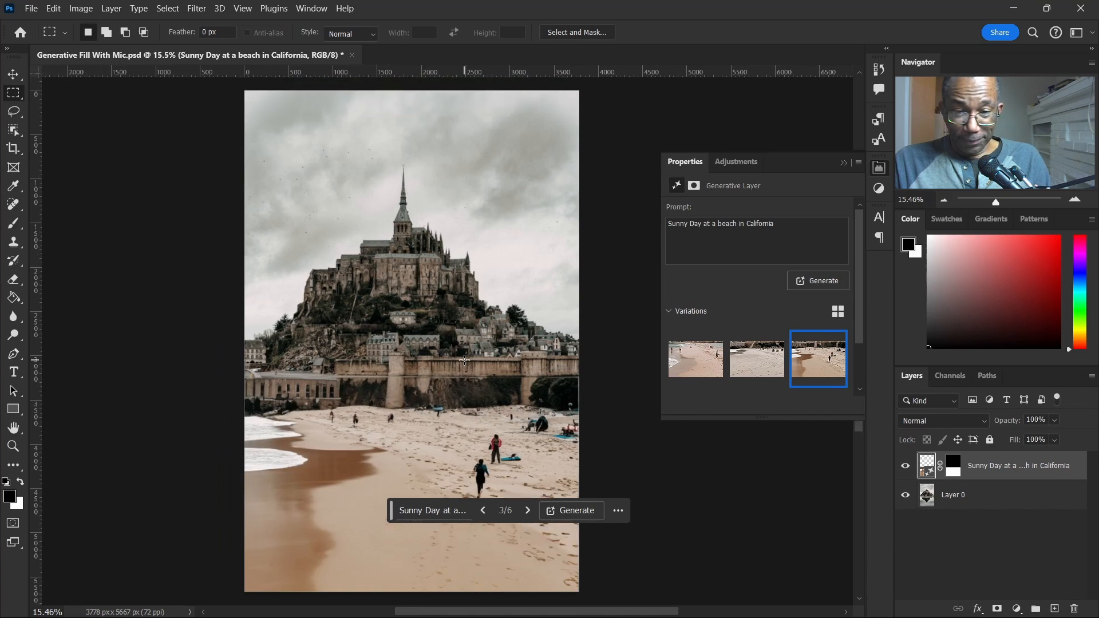
Apply the first variation of the new set and inspect its figures and shoreline up close.
click(696, 367)
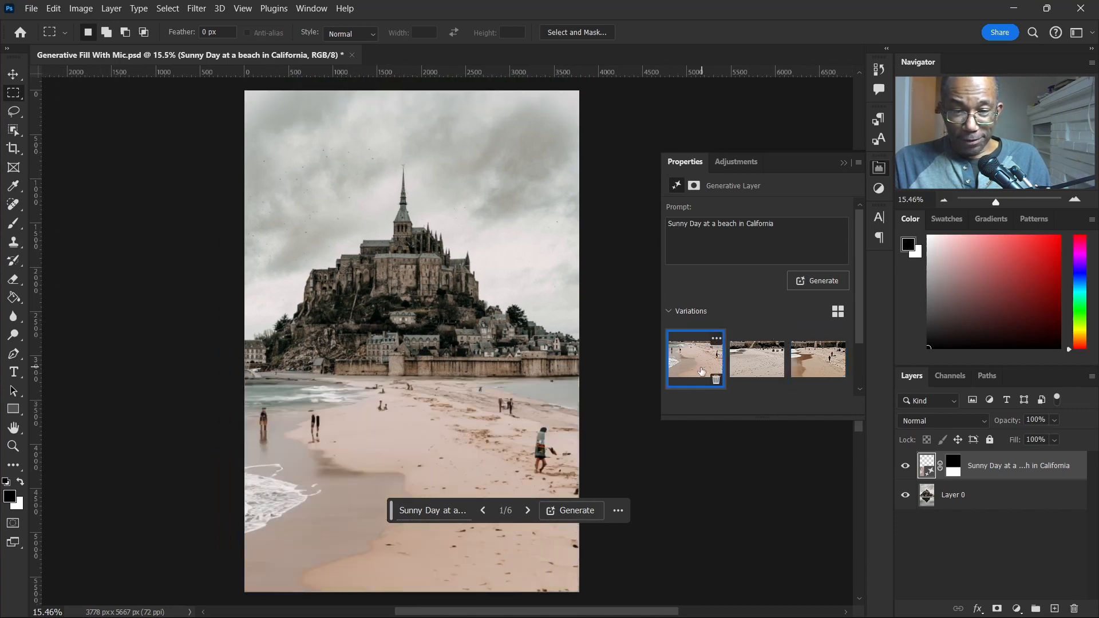
scroll(332, 412, up, 8)
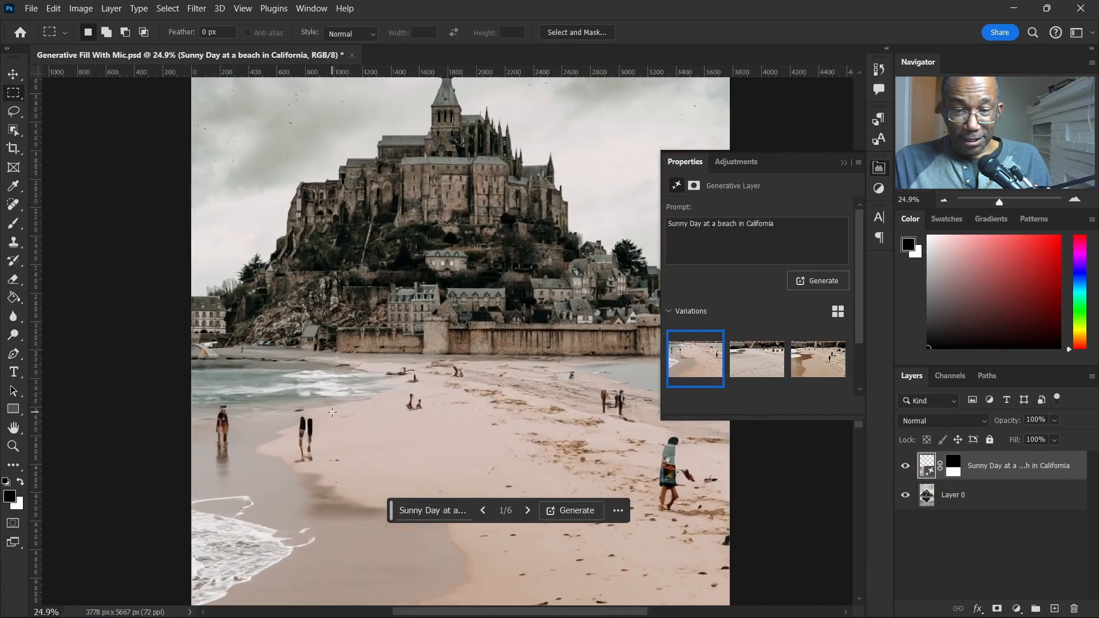
scroll(236, 452, up, 1)
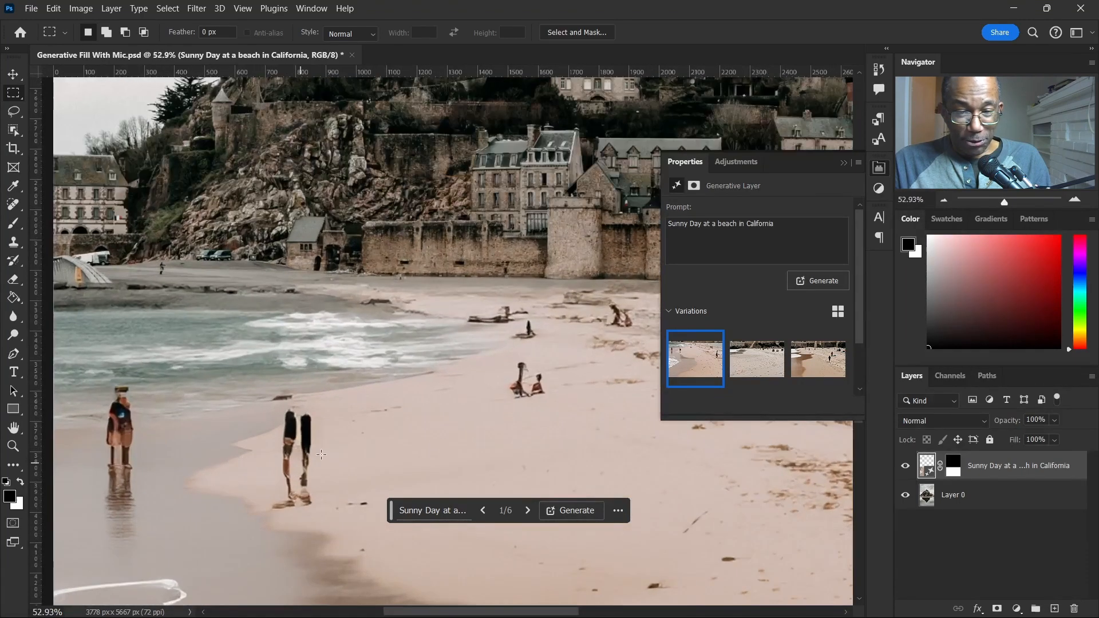
scroll(473, 382, down, 8)
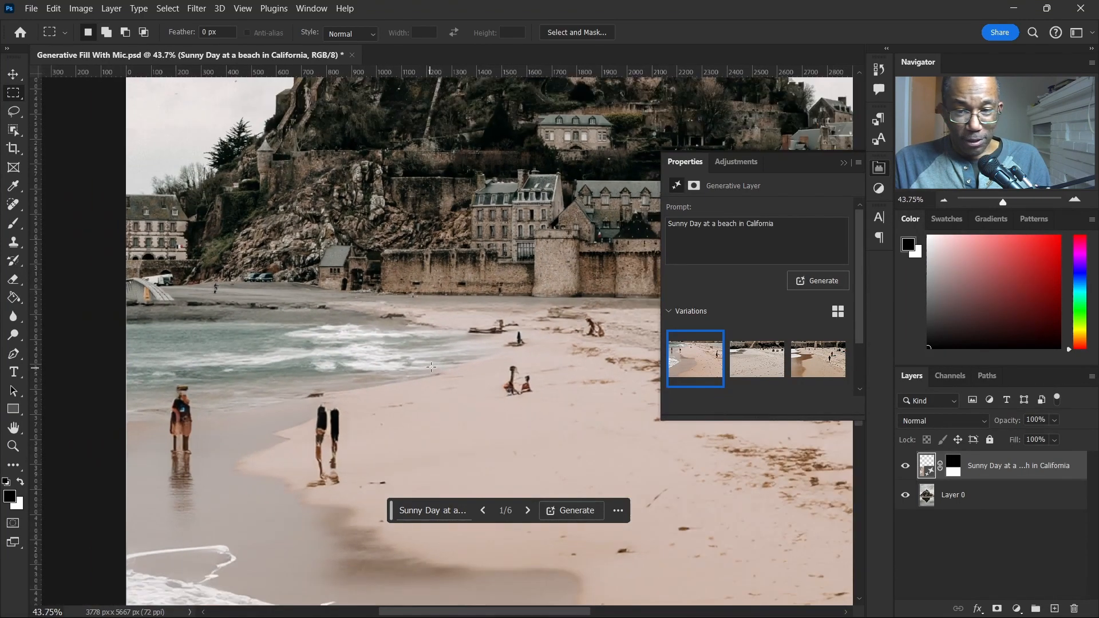
scroll(541, 335, down, 2)
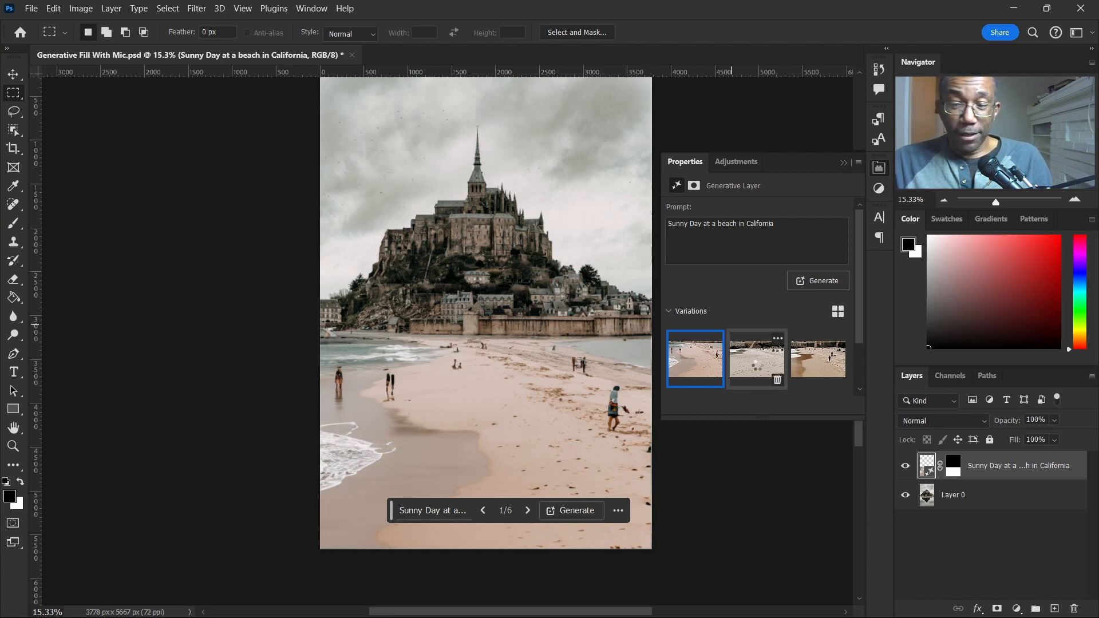
Preview the second beach variation up close, return to the first one, and inspect its people and shoreline.
click(757, 368)
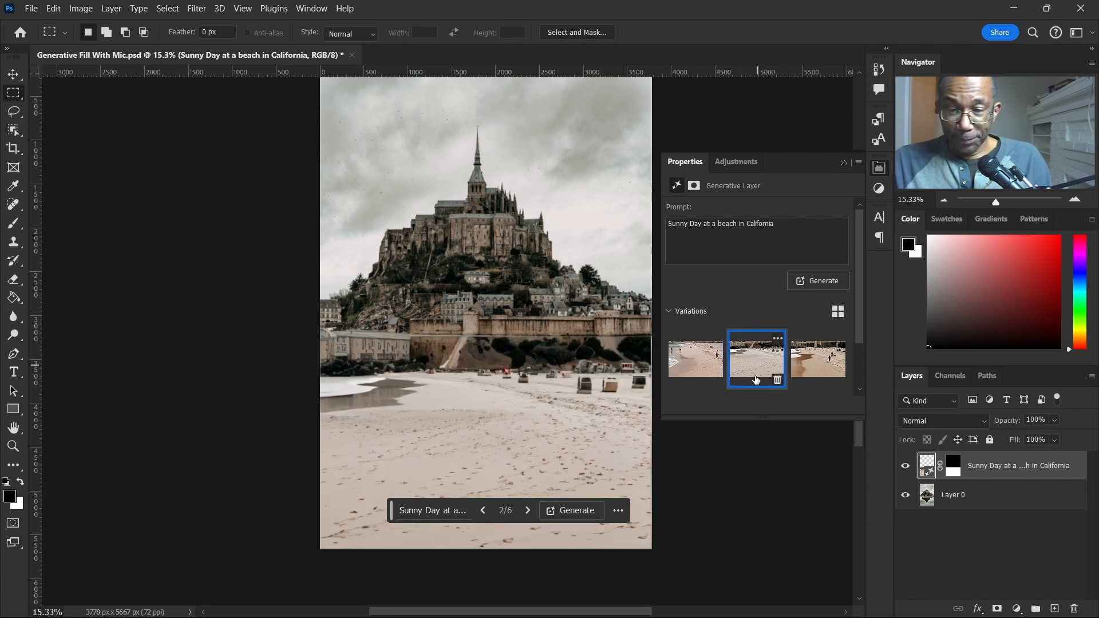
scroll(540, 412, up, 5)
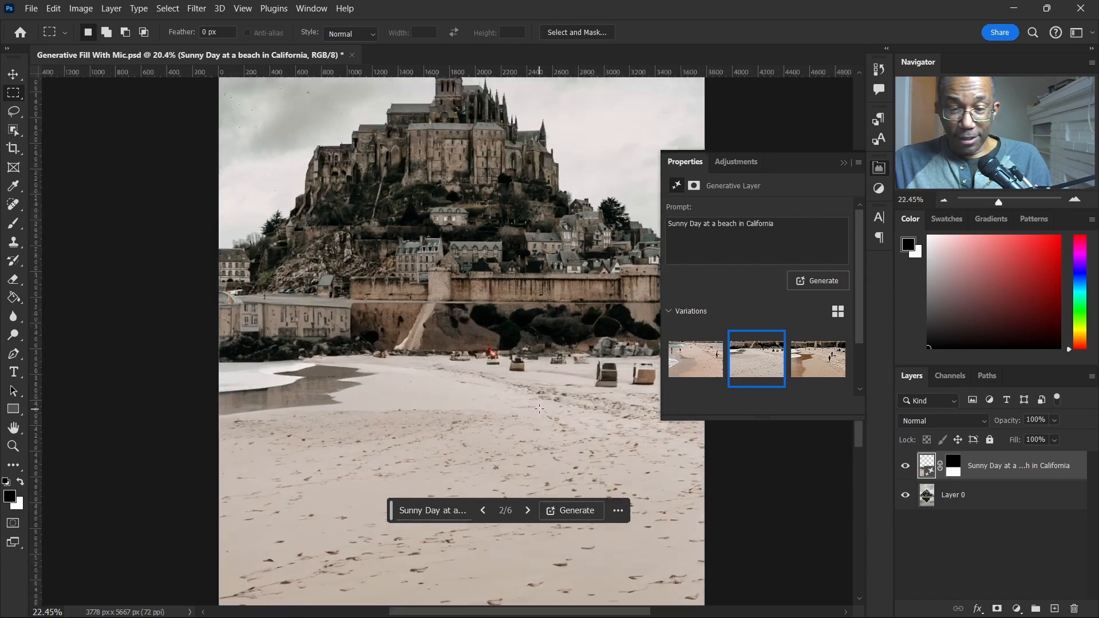
scroll(543, 405, down, 3)
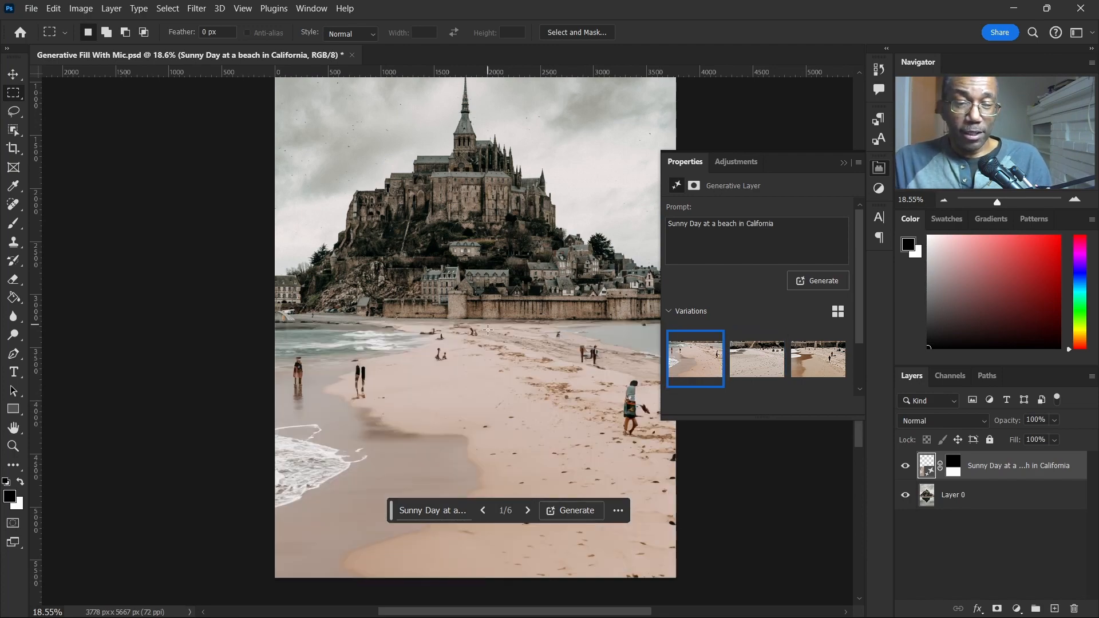
scroll(515, 289, up, 4)
scroll(526, 297, down, 3)
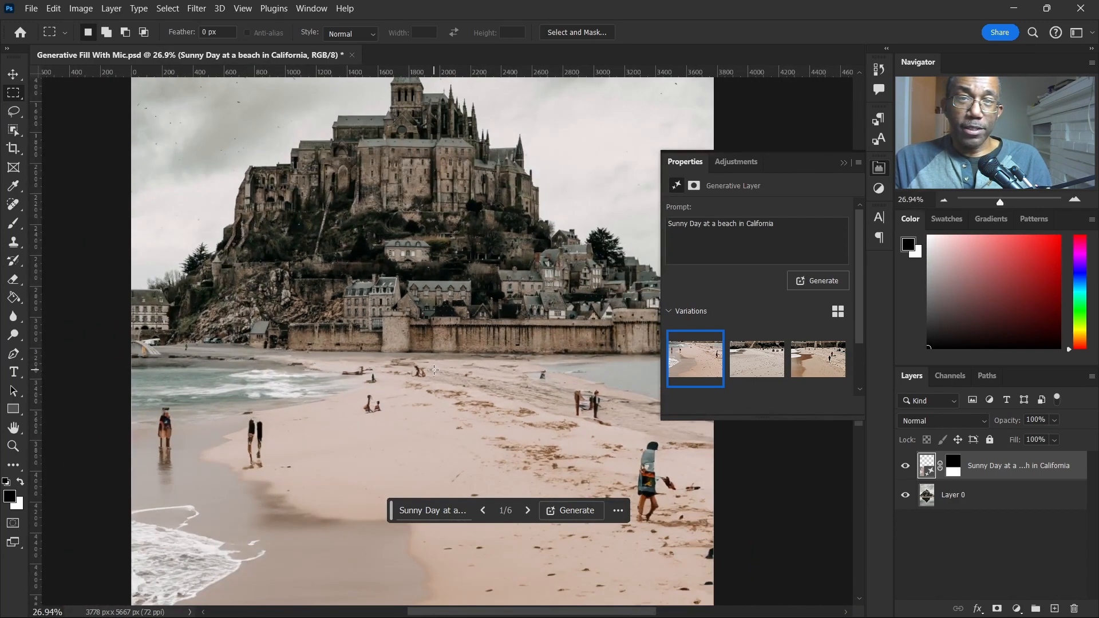
scroll(452, 373, right, 2)
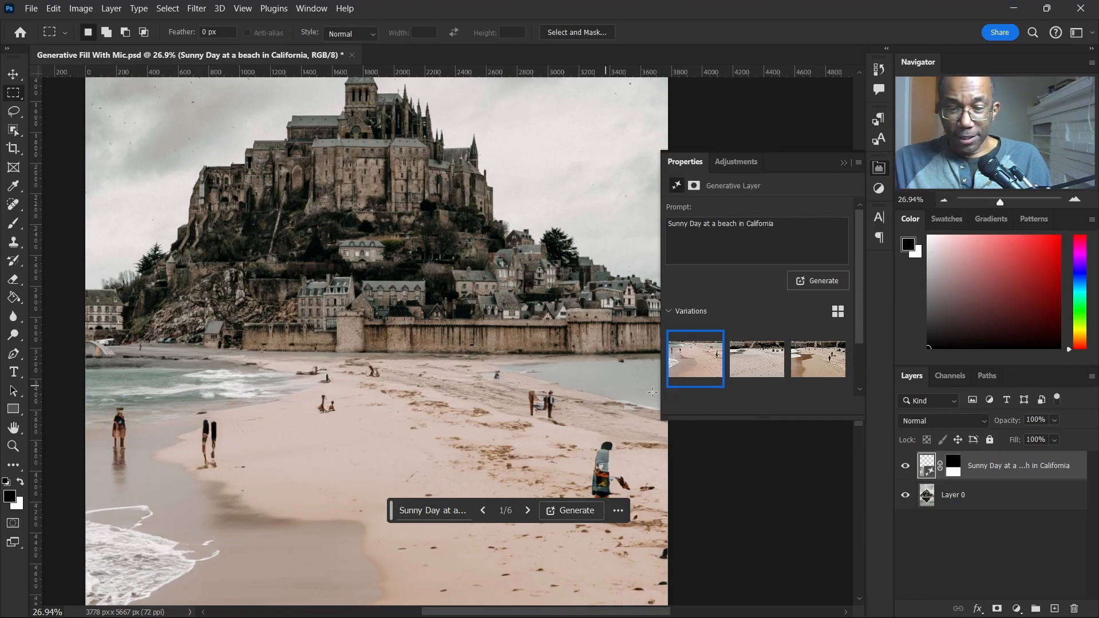
Apply the third beach variation and inspect how its sand and shoreline blend with the castle wall.
click(814, 368)
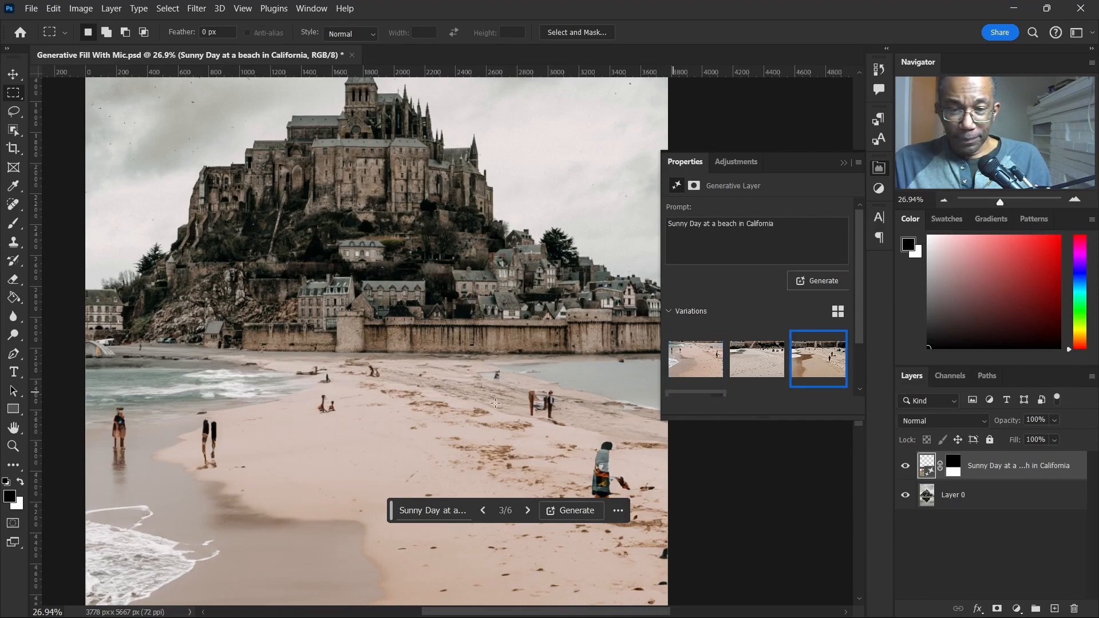
scroll(452, 402, down, 1)
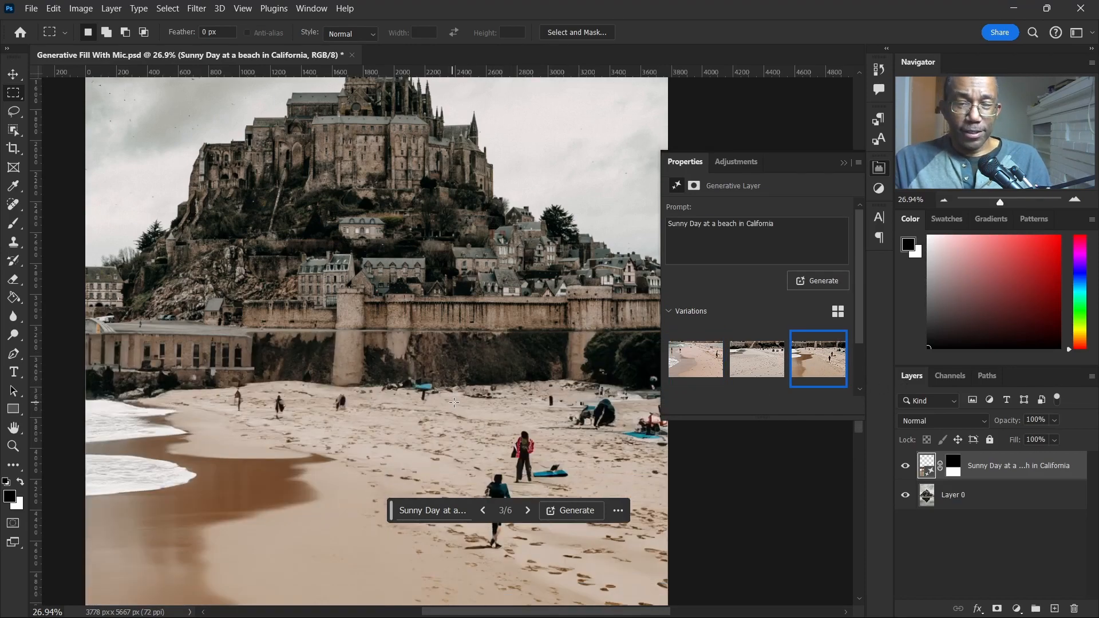
scroll(376, 361, up, 2)
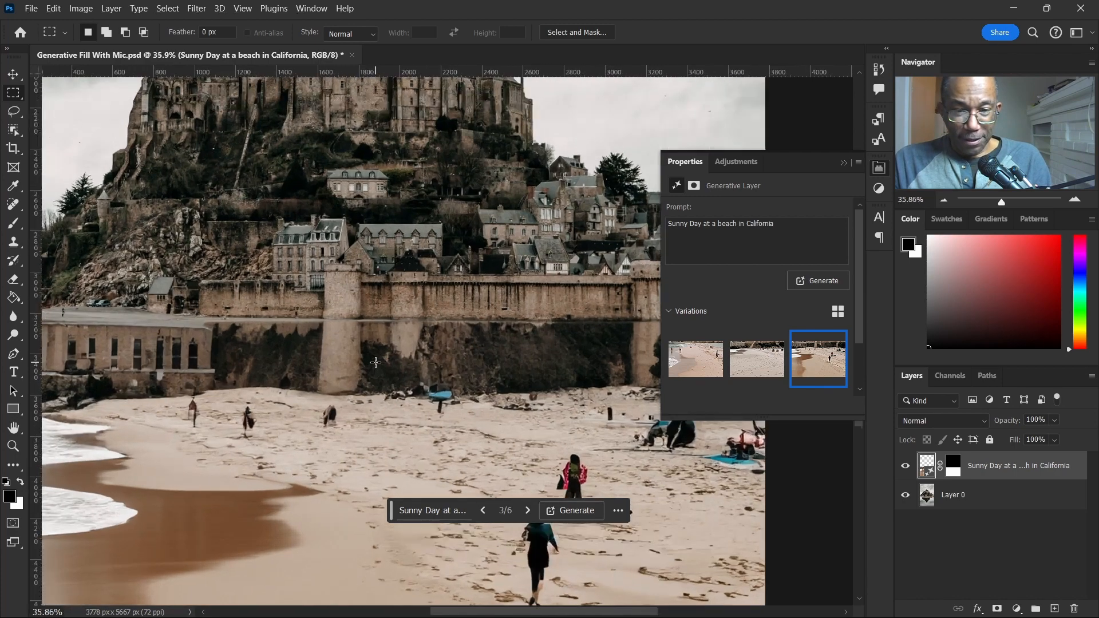
scroll(375, 361, down, 3)
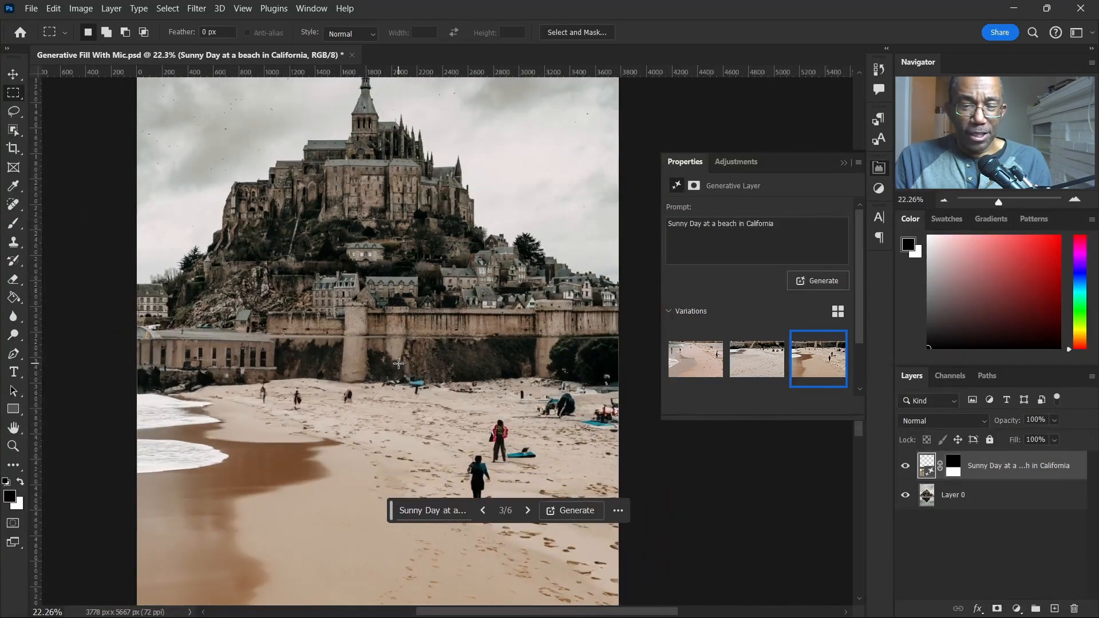
scroll(428, 361, down, 2)
scroll(428, 361, up, 2)
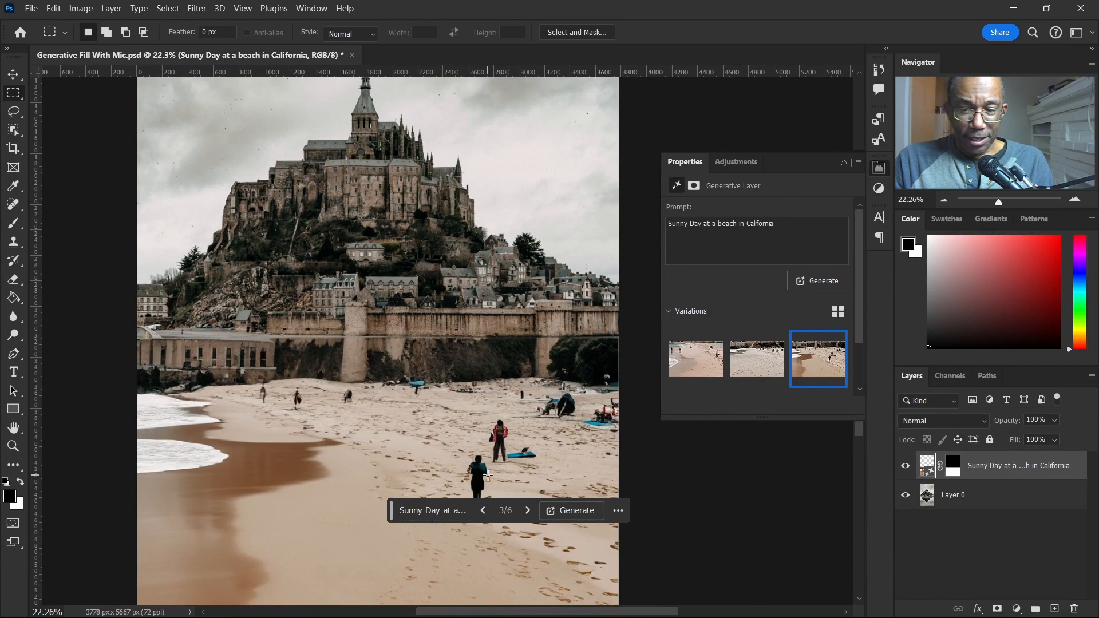
Examine the third variation's walking figures, surfboard and footprints in detail, and review the beach against the whole castle.
scroll(476, 318, up, 2)
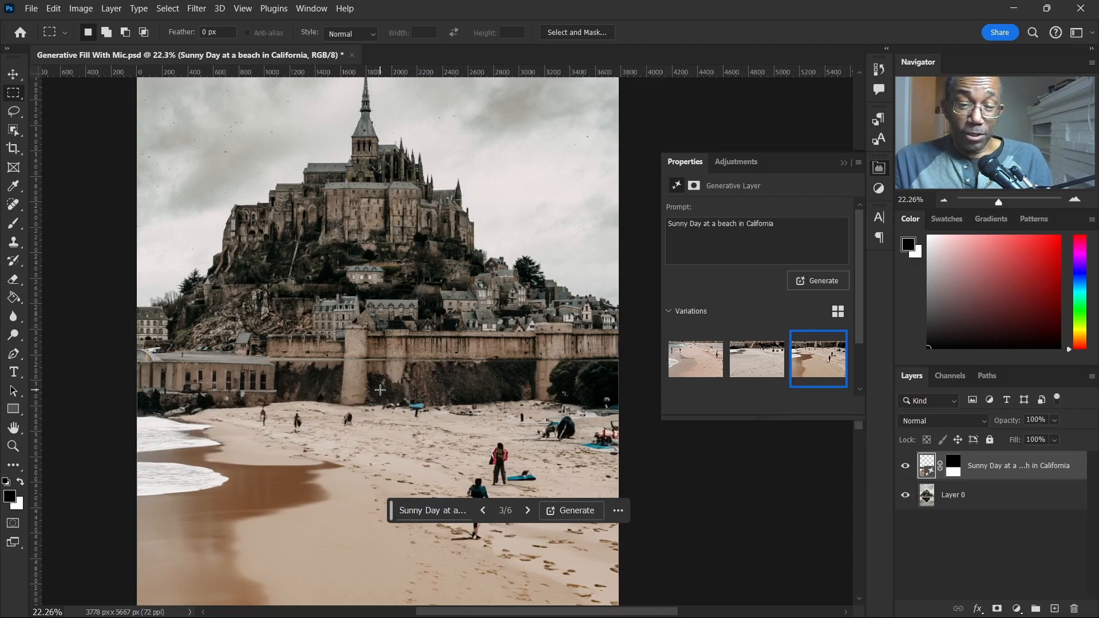
scroll(563, 401, down, 1)
scroll(551, 429, up, 5)
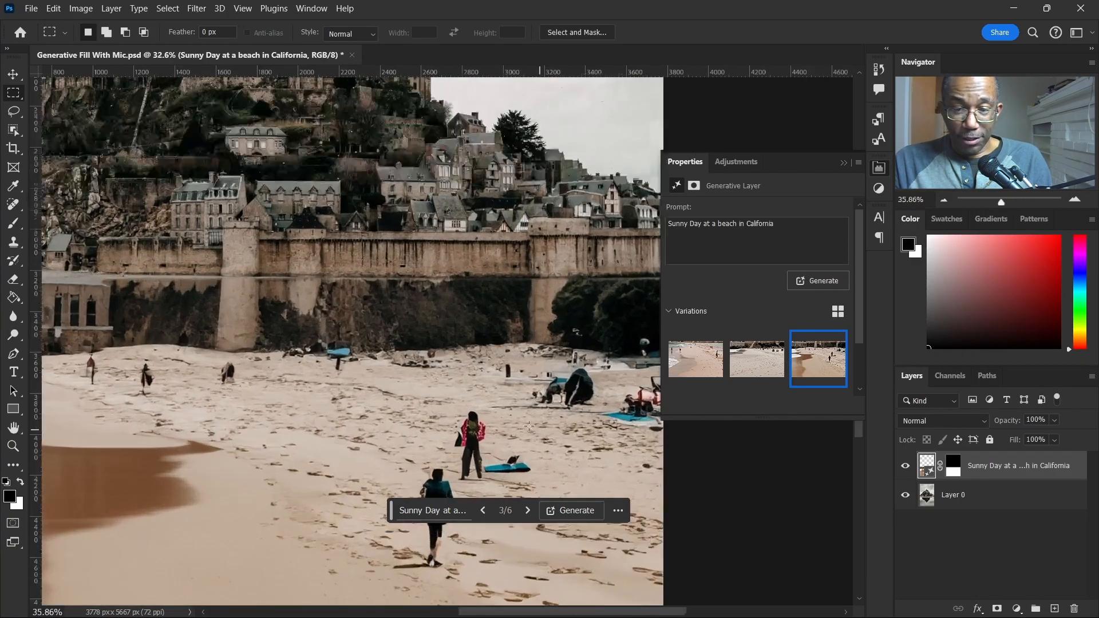
scroll(477, 423, down, 1)
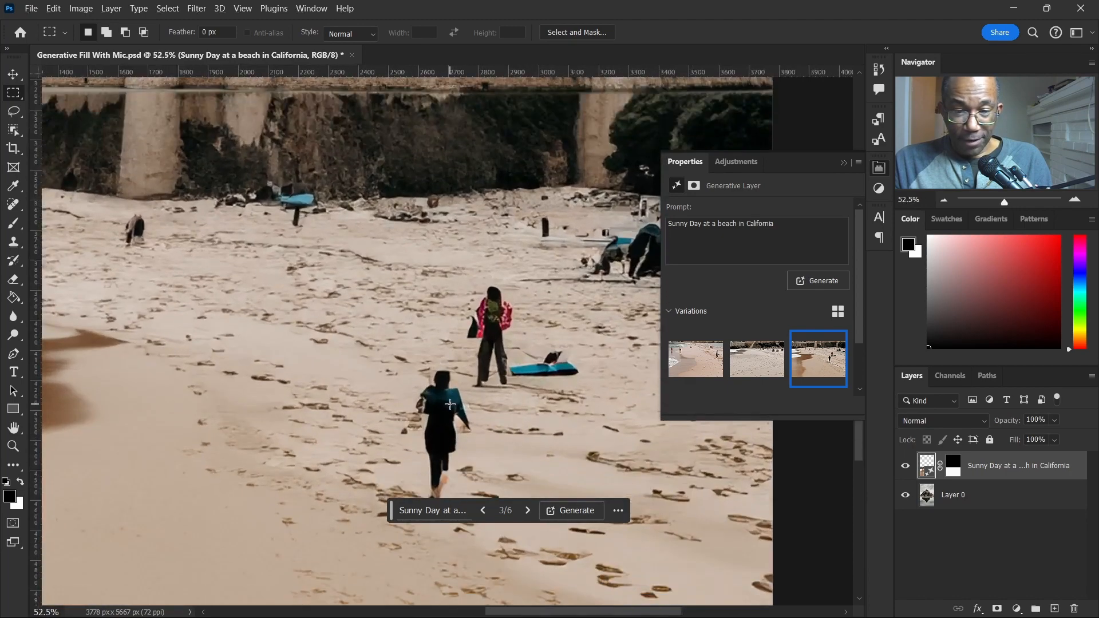
scroll(424, 407, down, 3)
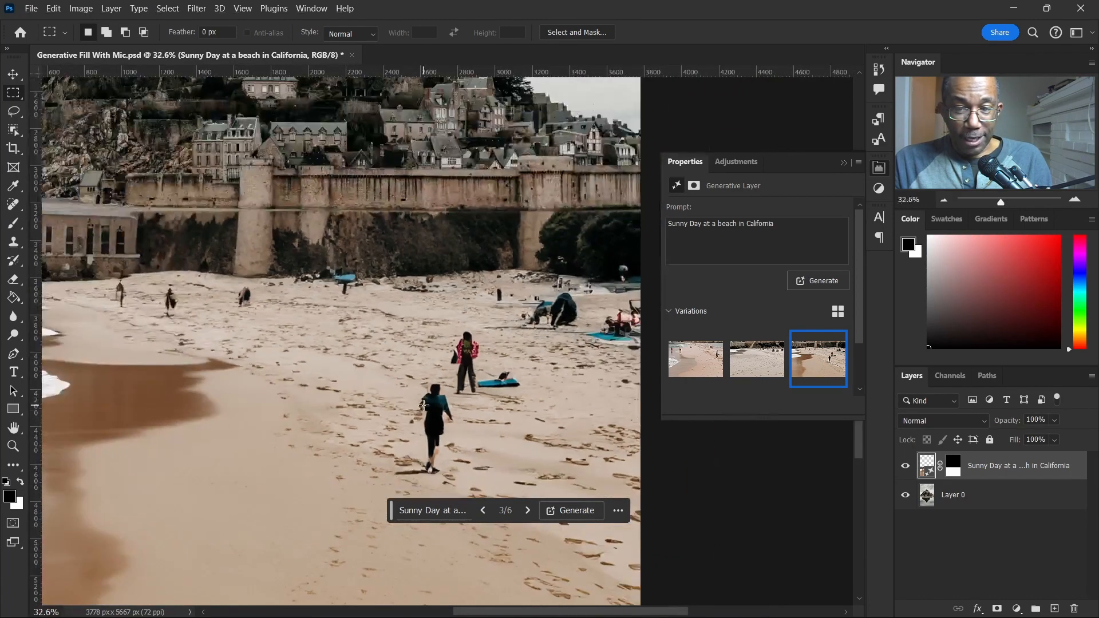
scroll(525, 330, down, 2)
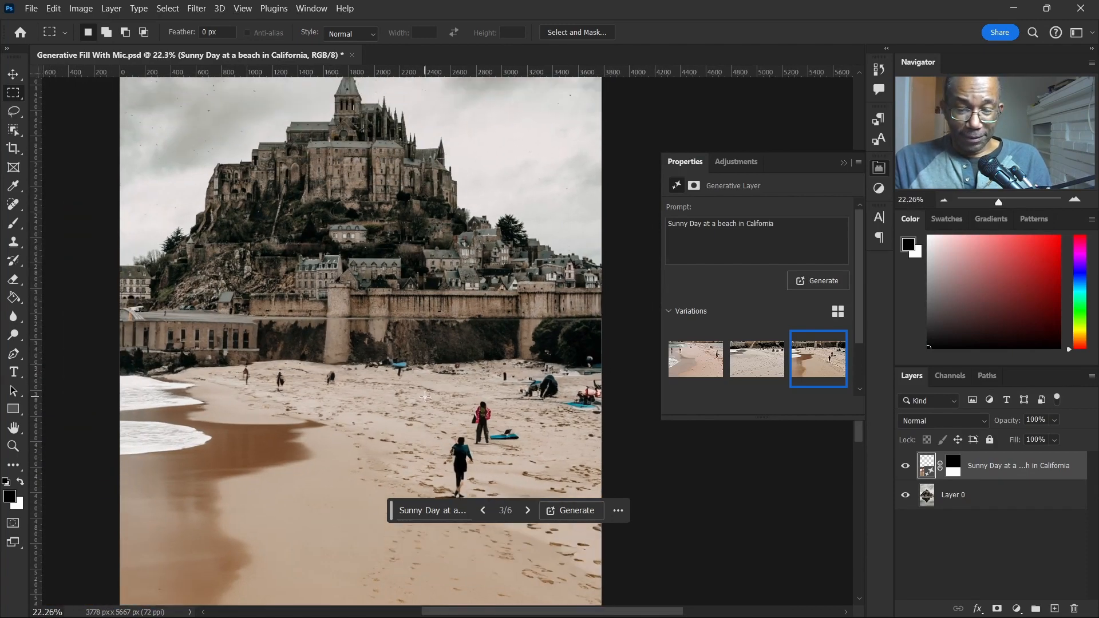
scroll(428, 398, down, 1)
scroll(438, 397, left, 3)
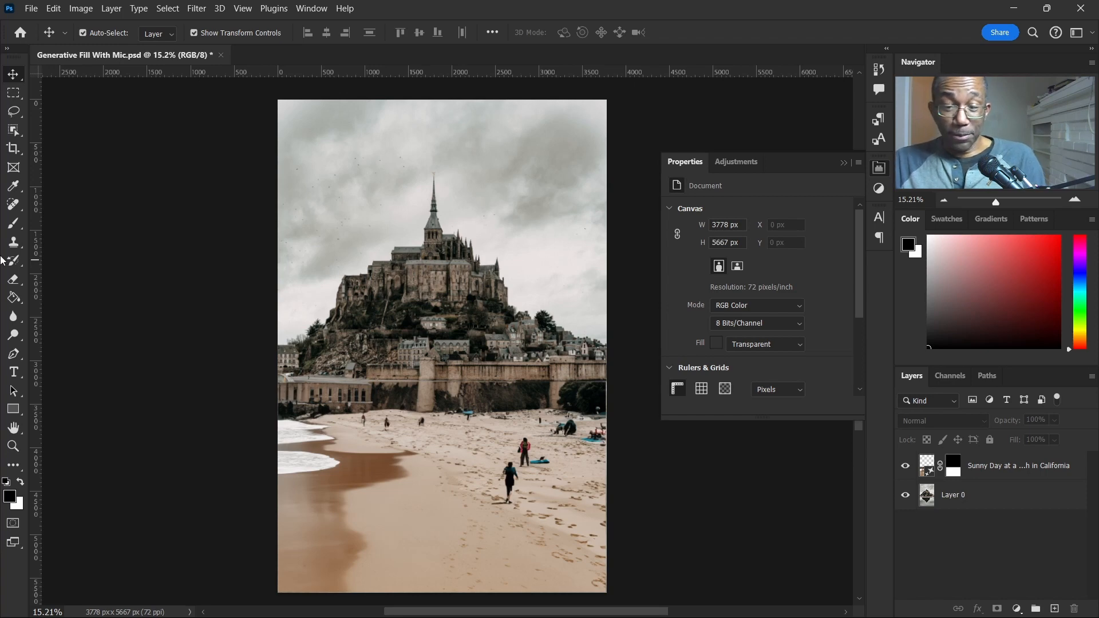
Collapse the floating Properties panel and review the entire castle and beach composite.
click(844, 163)
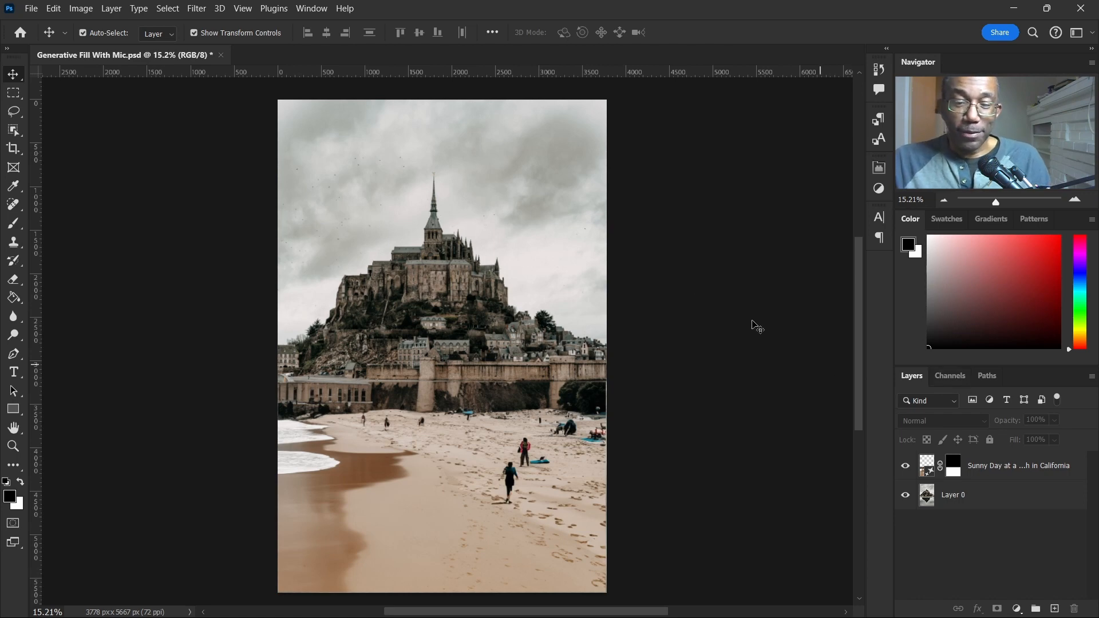
scroll(497, 282, down, 1)
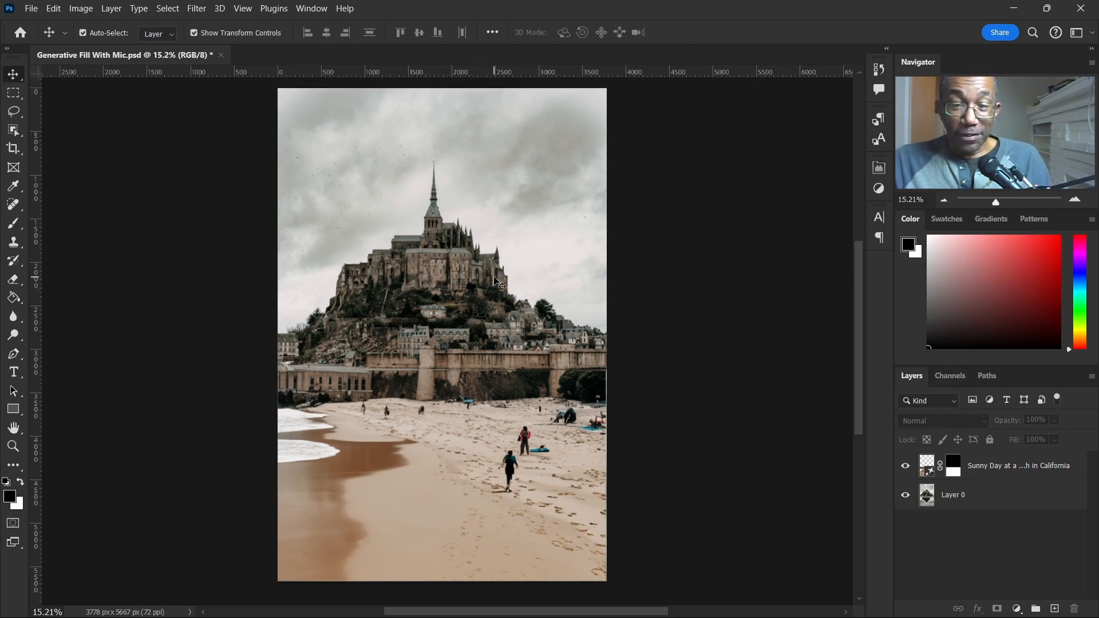
scroll(492, 286, down, 1)
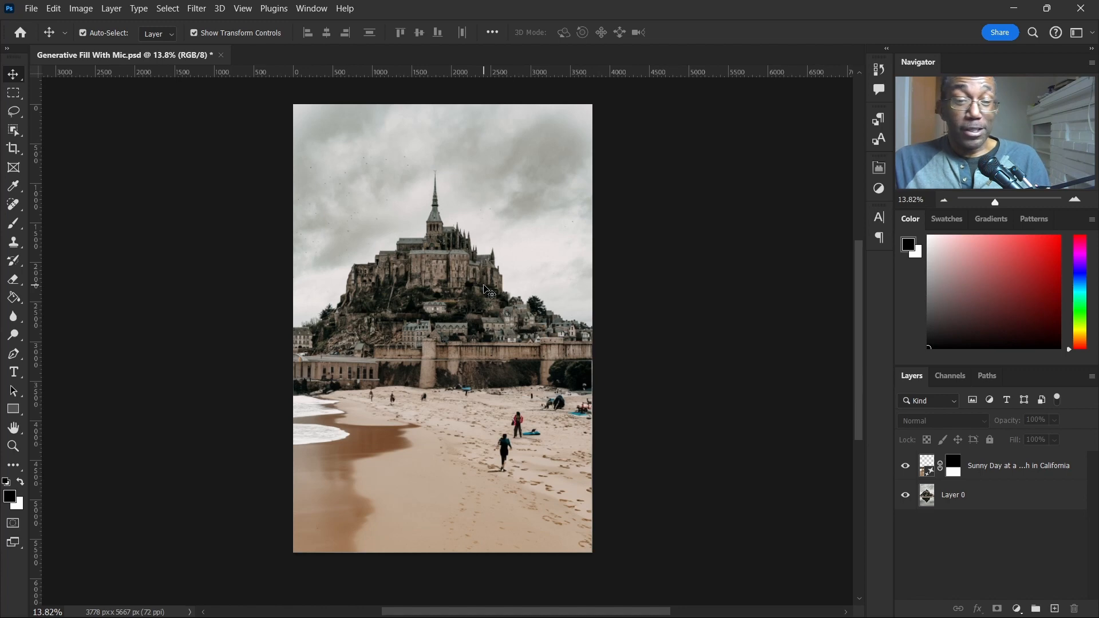